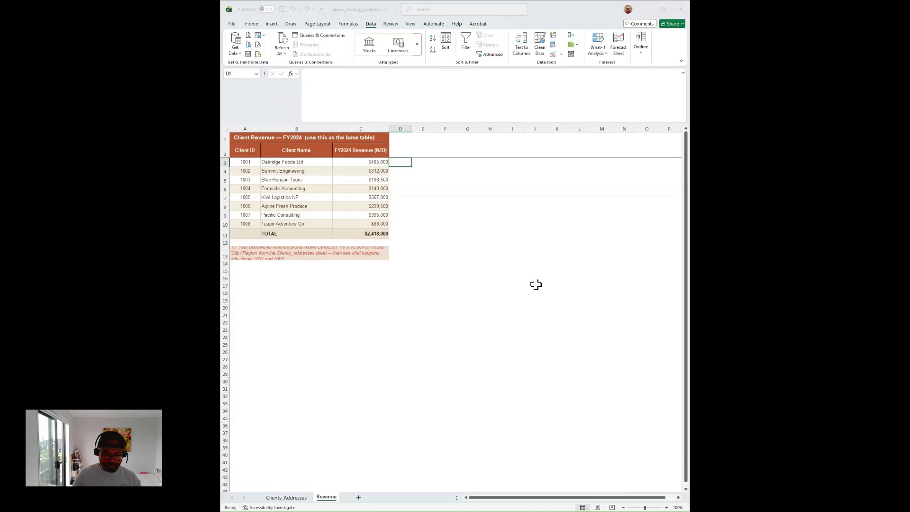
Enter =VLOOKUP(A3, Clients_Addresses!A:E, 3, 0) in cell D3 of the Revenue sheet to look up the client's address
click(440, 102)
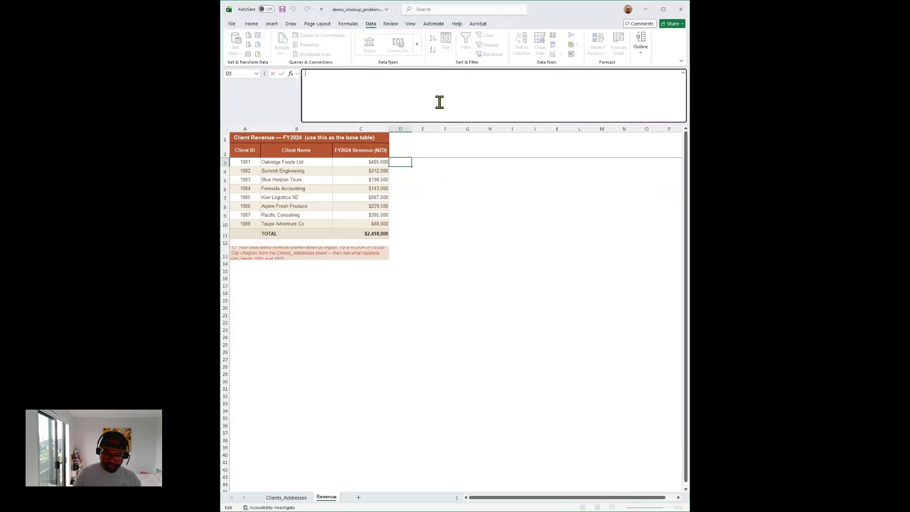
text(=vl)
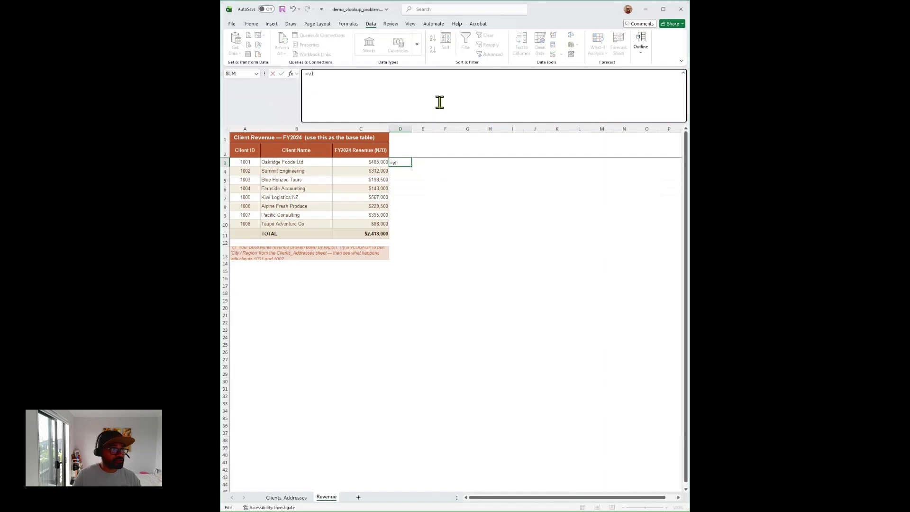
key(Tab)
click(245, 162)
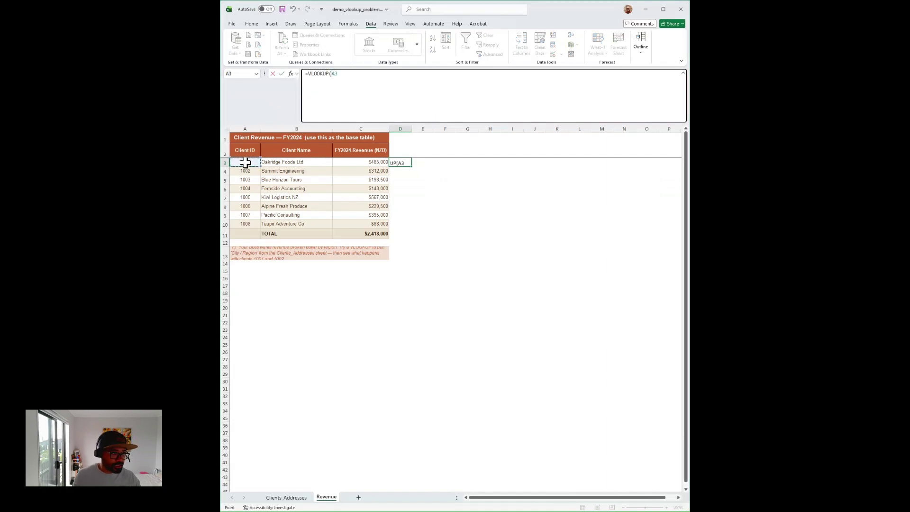
text(,)
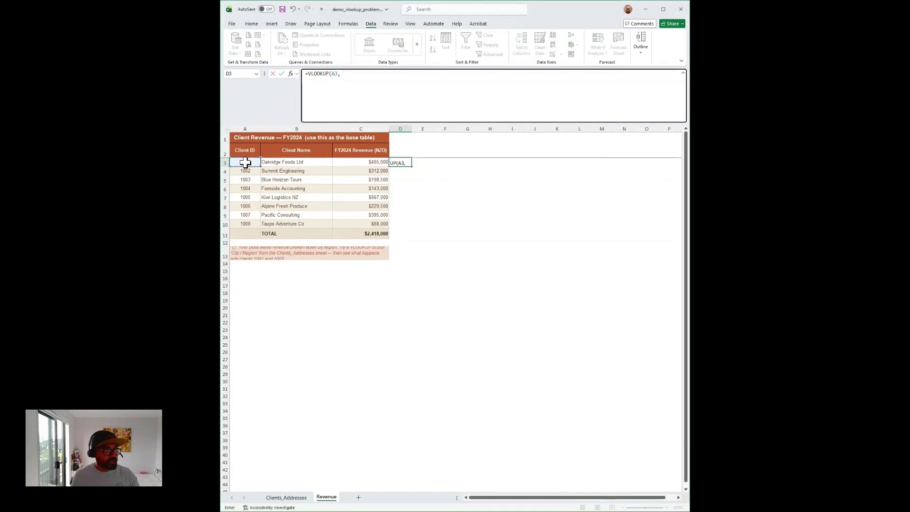
click(301, 499)
drag(245, 129, 492, 129)
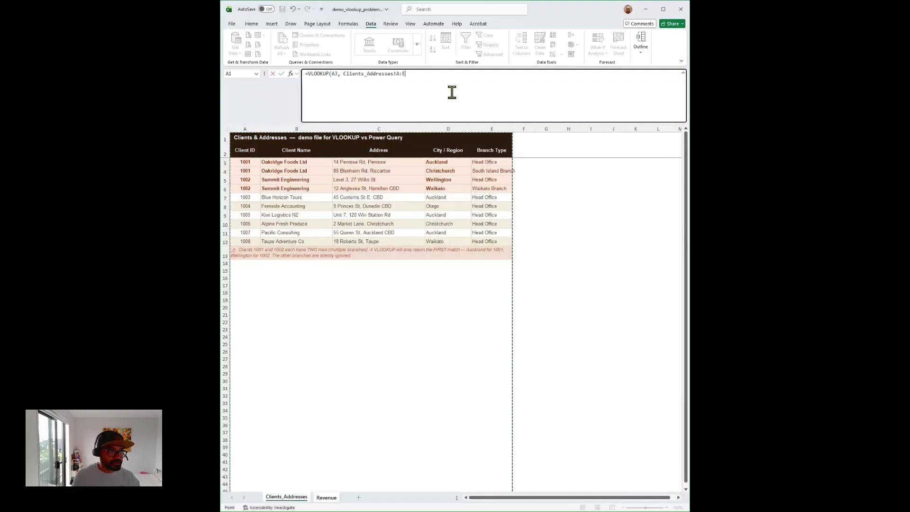
click(455, 87)
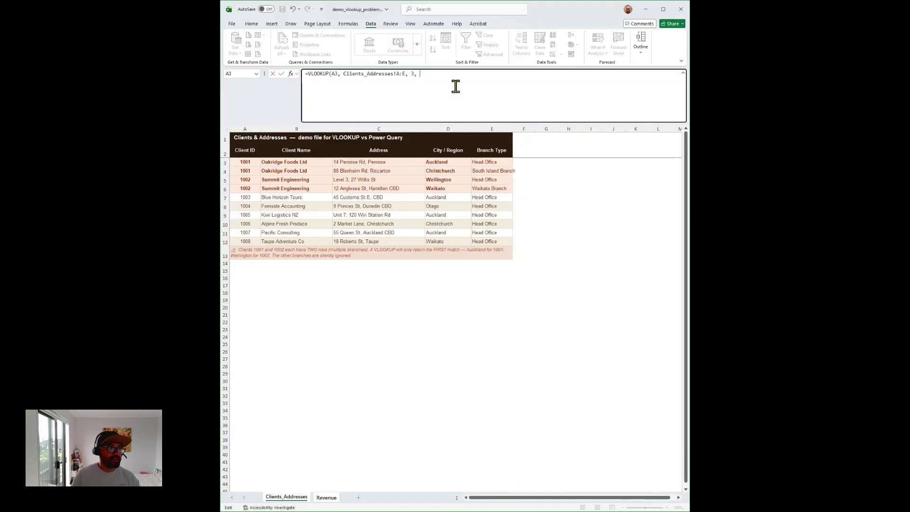
key(Return)
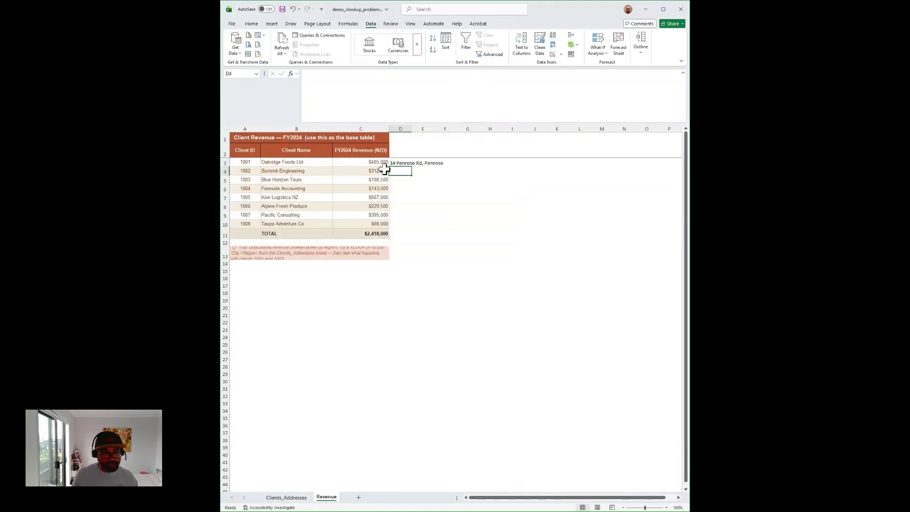
Fill the address lookup formula from D3 down to D10
click(403, 162)
drag(411, 166, 409, 229)
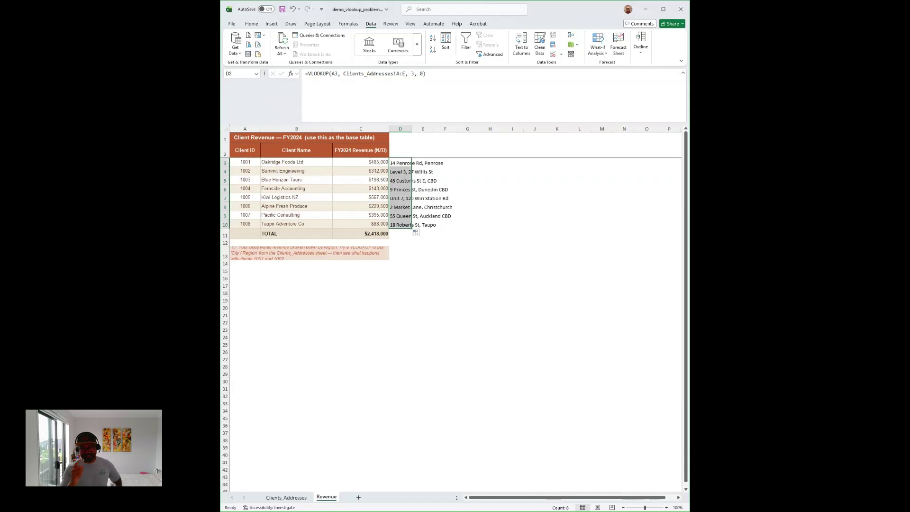
click(617, 315)
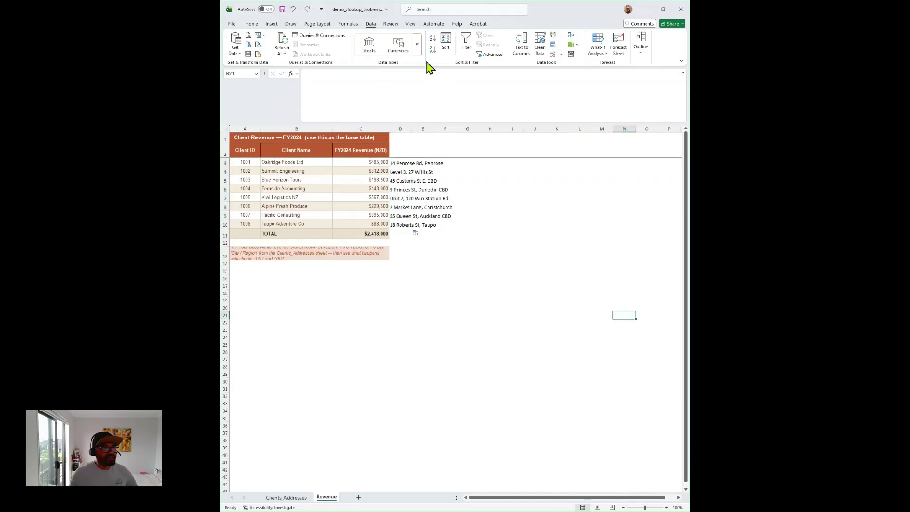
click(353, 24)
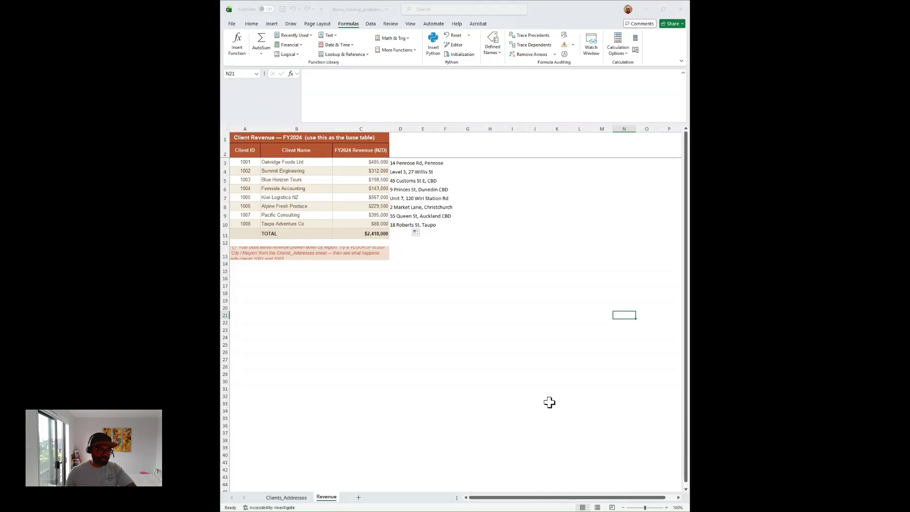
Examine the two Oakridge Foods Ltd rows for client 1001 on the Clients_Addresses sheet, and return to the Revenue sheet
click(286, 498)
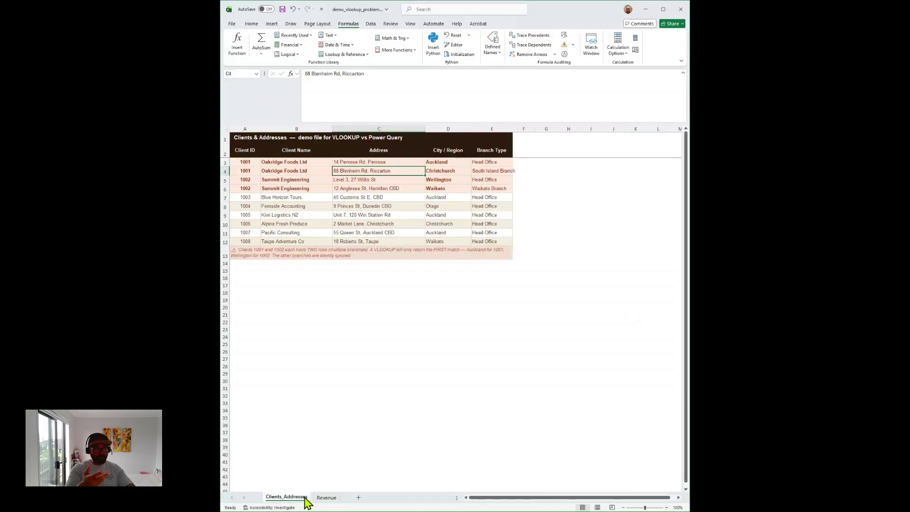
drag(246, 162, 507, 172)
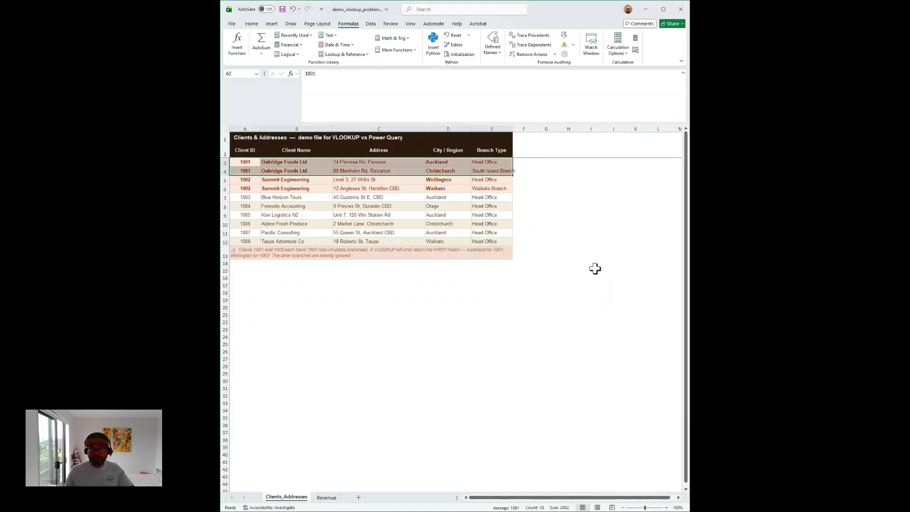
click(326, 498)
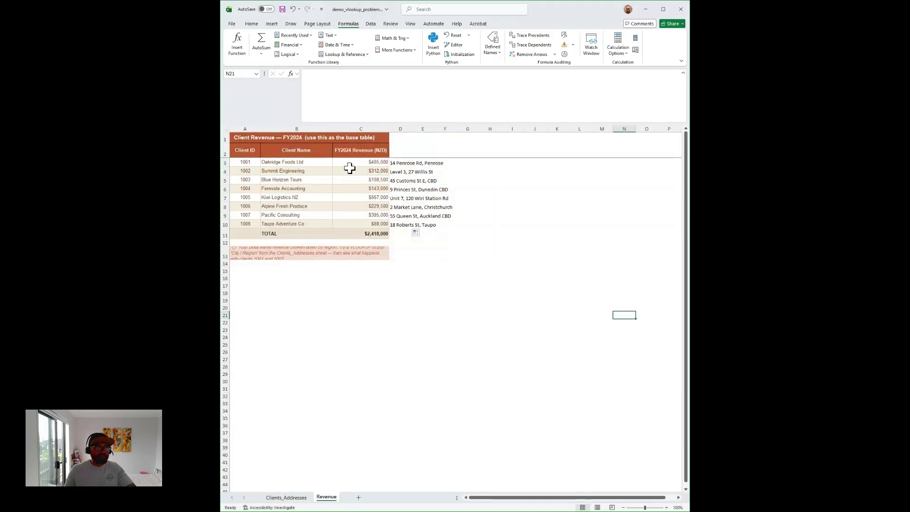
Change the VLOOKUP column index in D3 to 4 and fill the formula down to D10
click(408, 164)
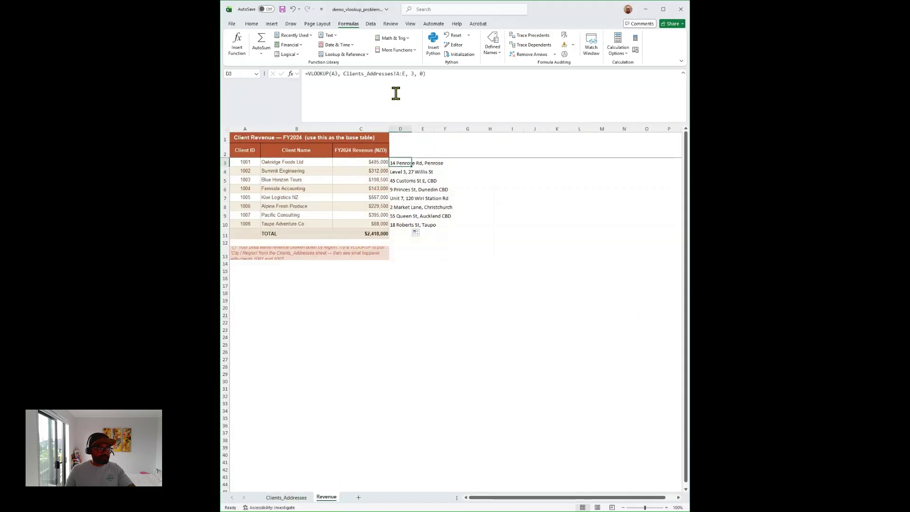
click(291, 498)
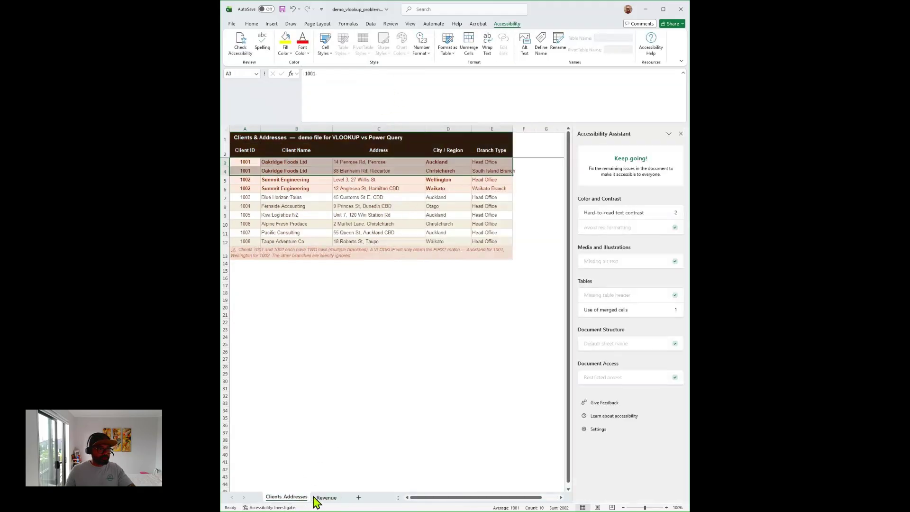
click(680, 134)
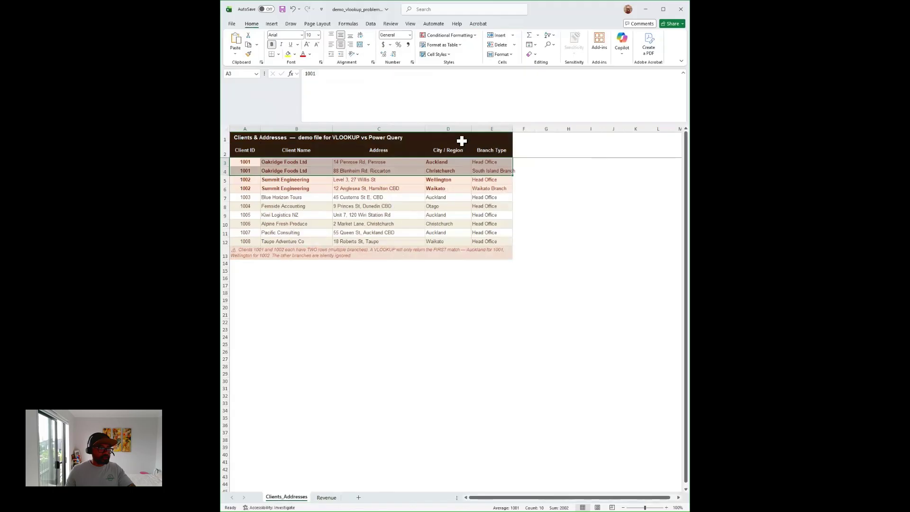
click(328, 498)
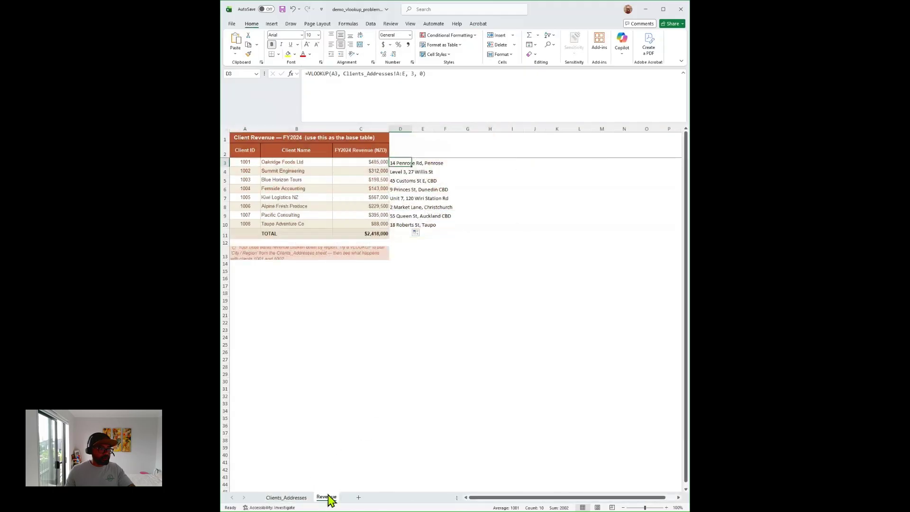
click(413, 73)
text(3,)
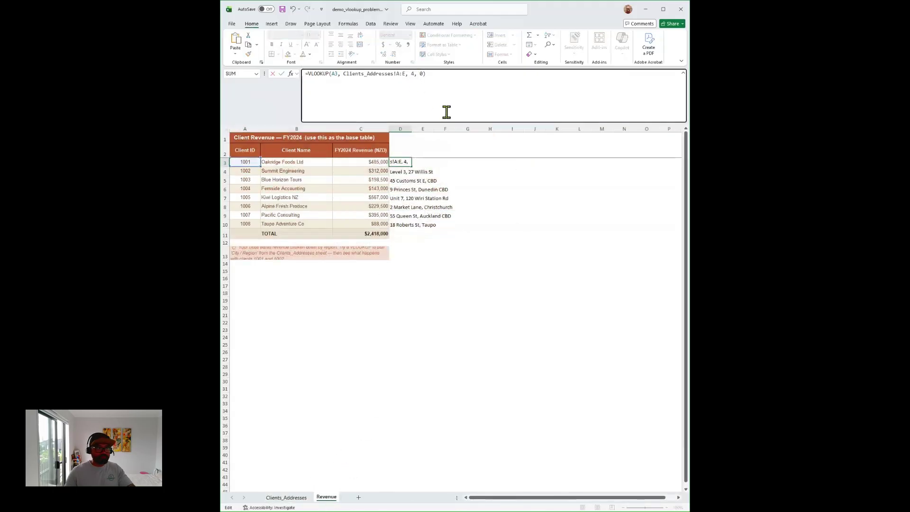
key(Return)
click(401, 163)
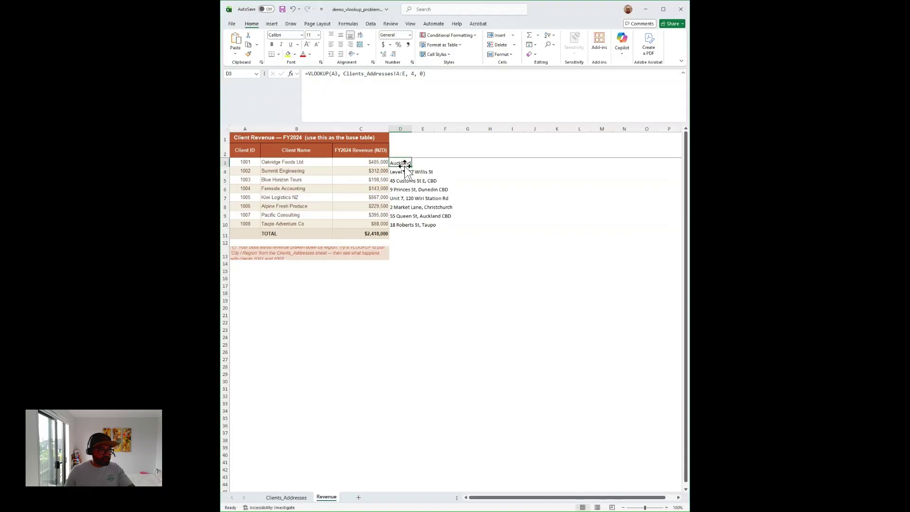
drag(412, 167, 414, 230)
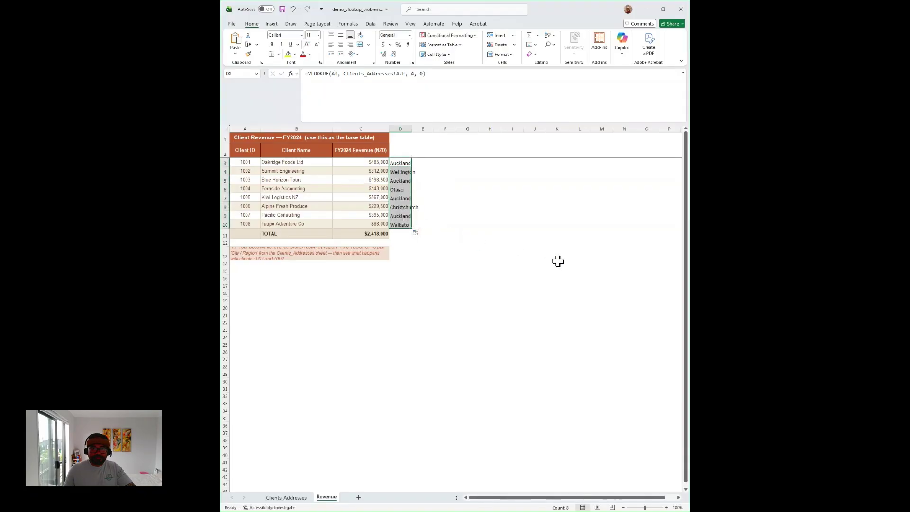
Compare the region looked up for client 1001 on the Revenue sheet with that client's entries on the Clients_Addresses sheet
click(255, 165)
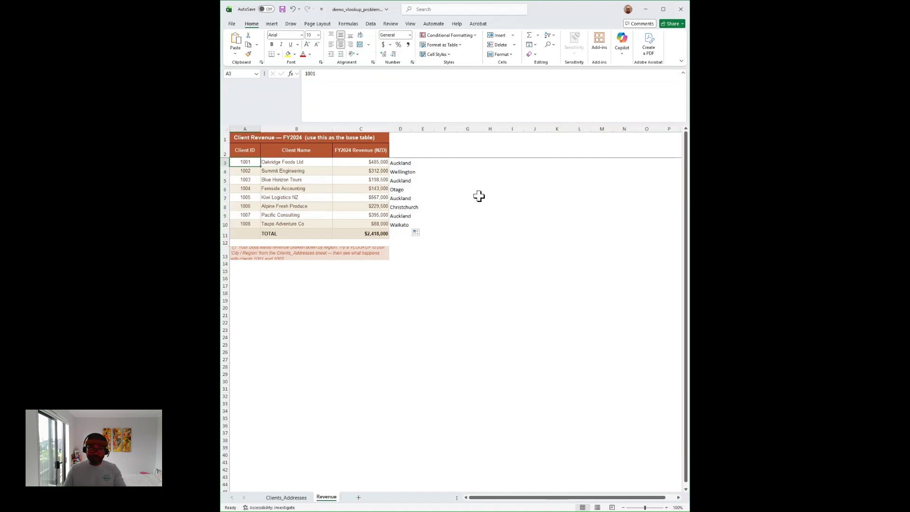
click(469, 181)
click(402, 163)
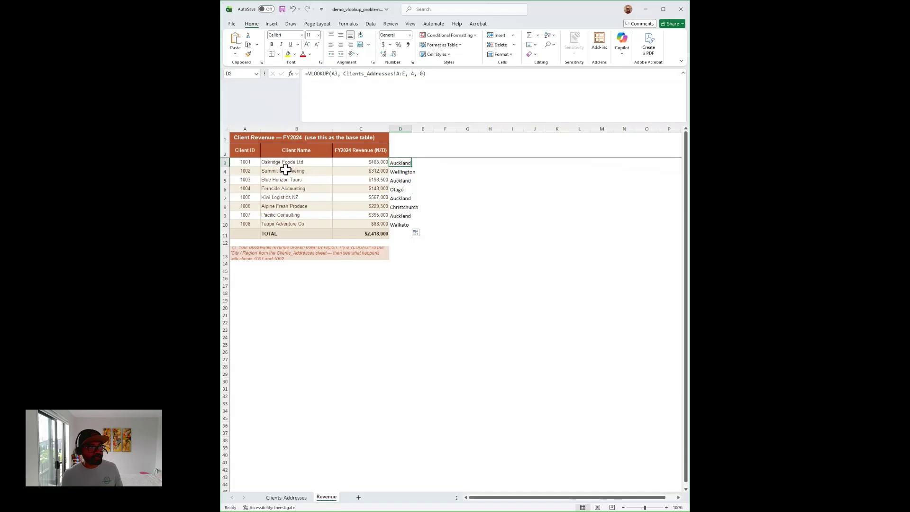
click(245, 162)
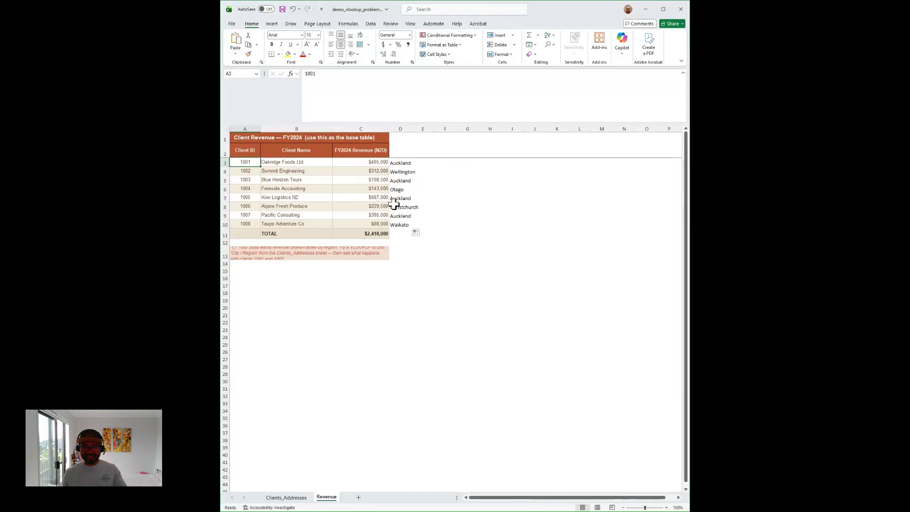
click(294, 498)
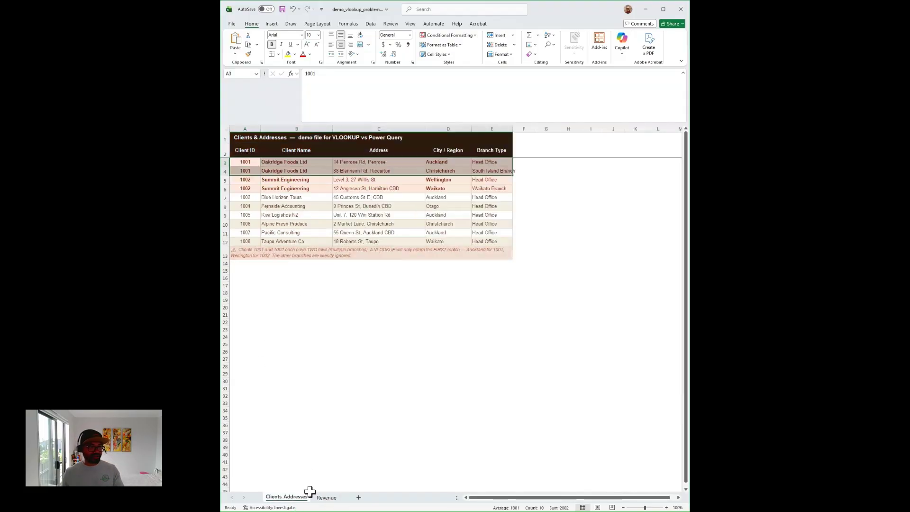
click(327, 498)
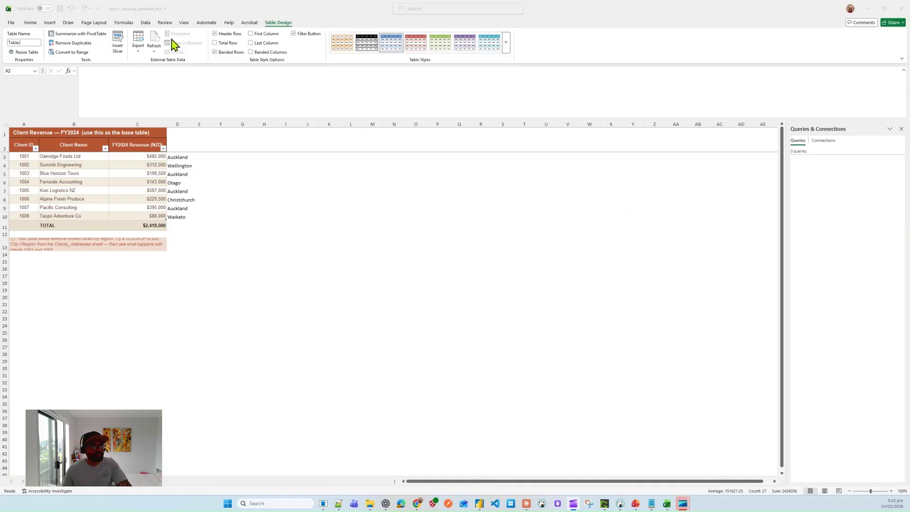
click(31, 22)
click(30, 22)
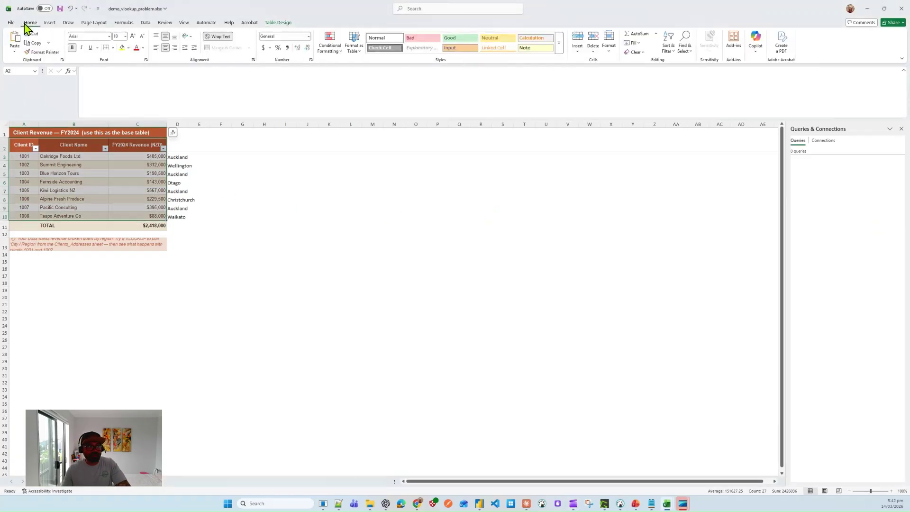
click(146, 23)
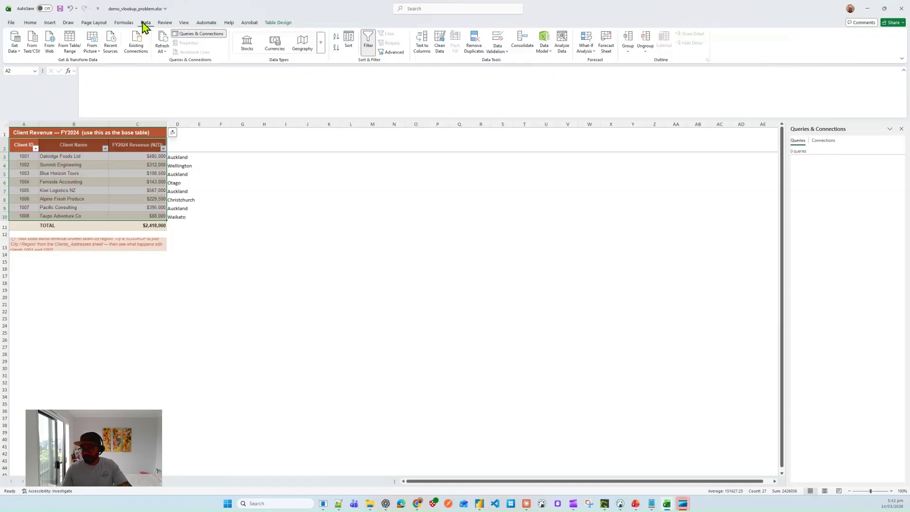
click(331, 184)
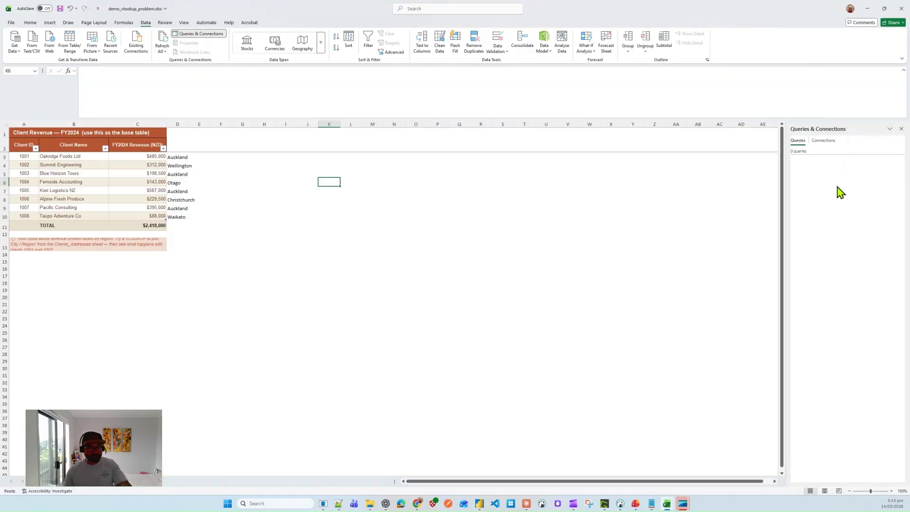
click(403, 234)
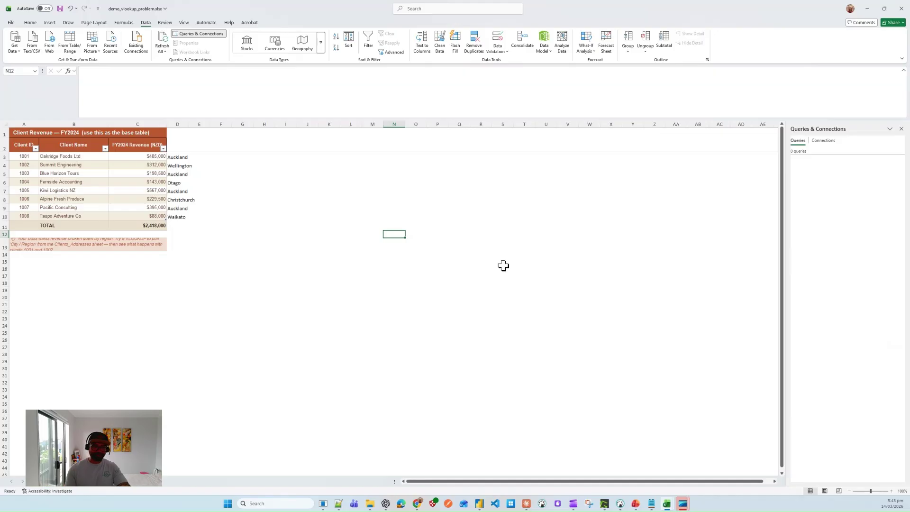
click(73, 486)
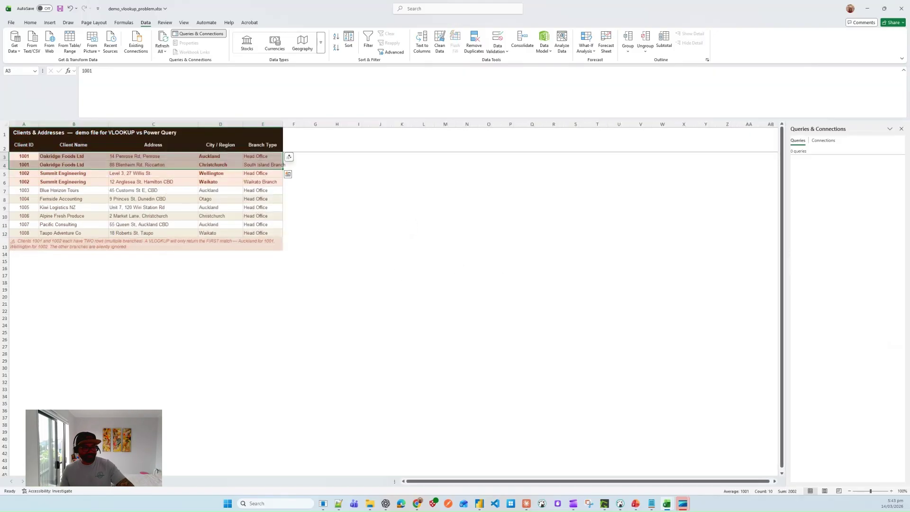
click(95, 487)
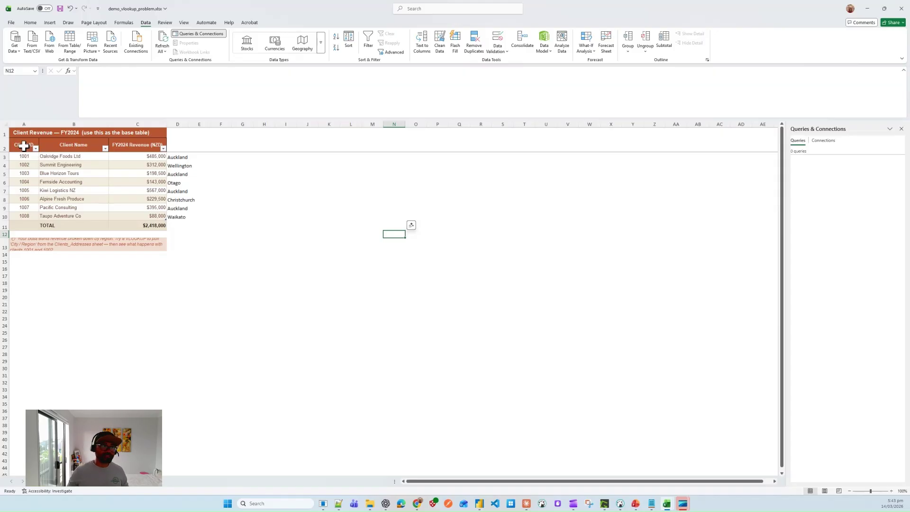
Load the client revenue table A2:C10 into the Power Query Editor as a new query
drag(24, 146, 155, 212)
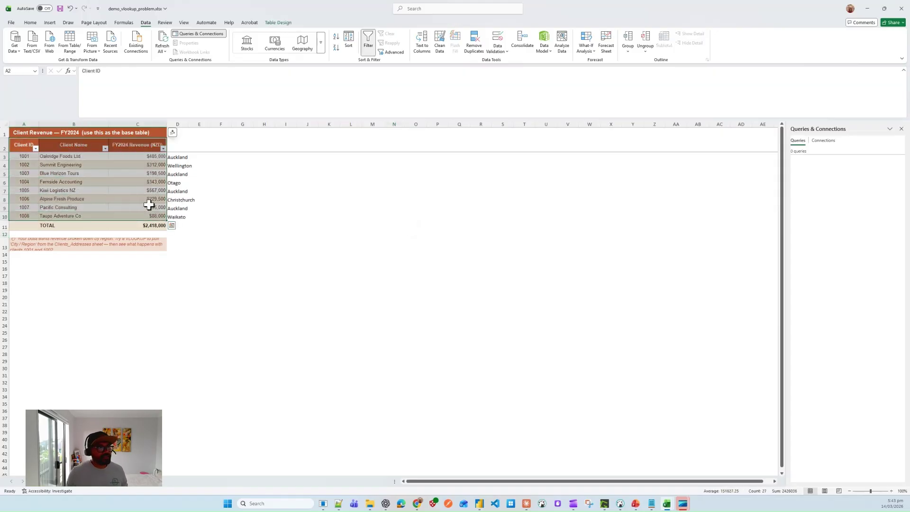
right_click(147, 174)
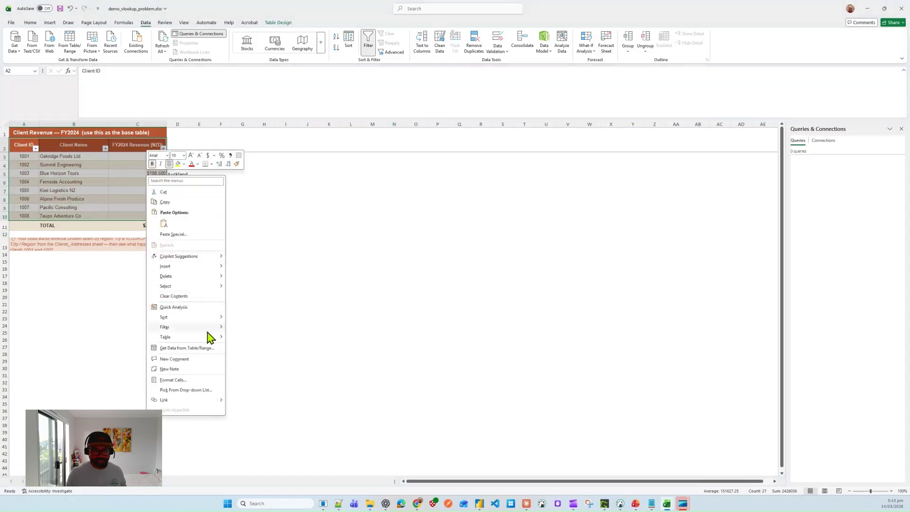
click(208, 350)
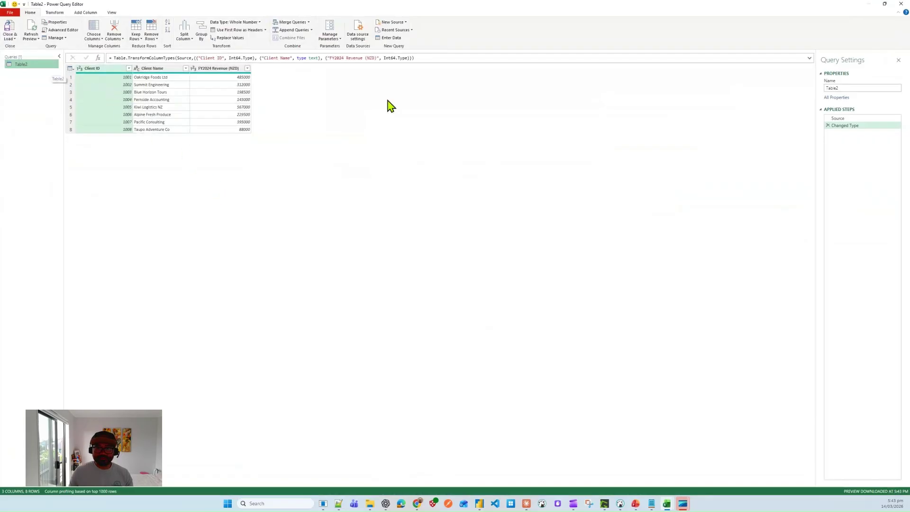
Rename the query as Revenue and load it to a new worksheet
click(856, 89)
drag(856, 88, 828, 88)
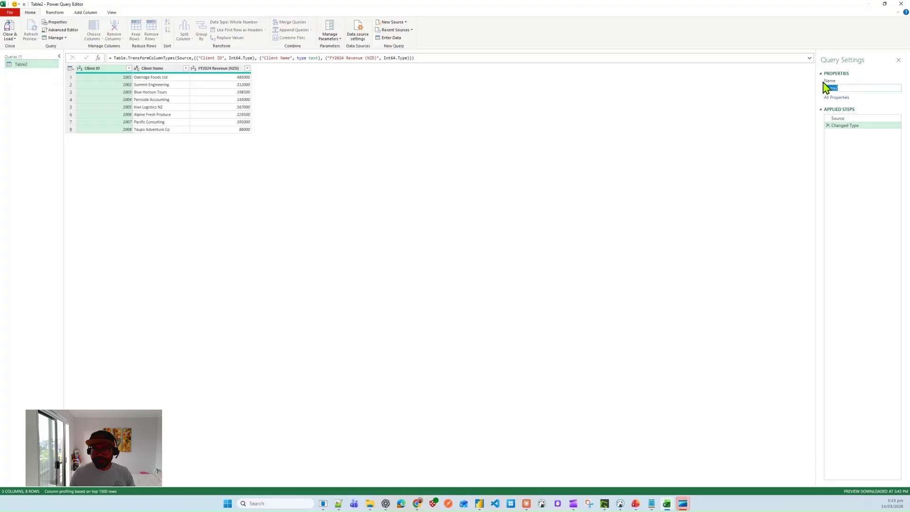
text(Revenue)
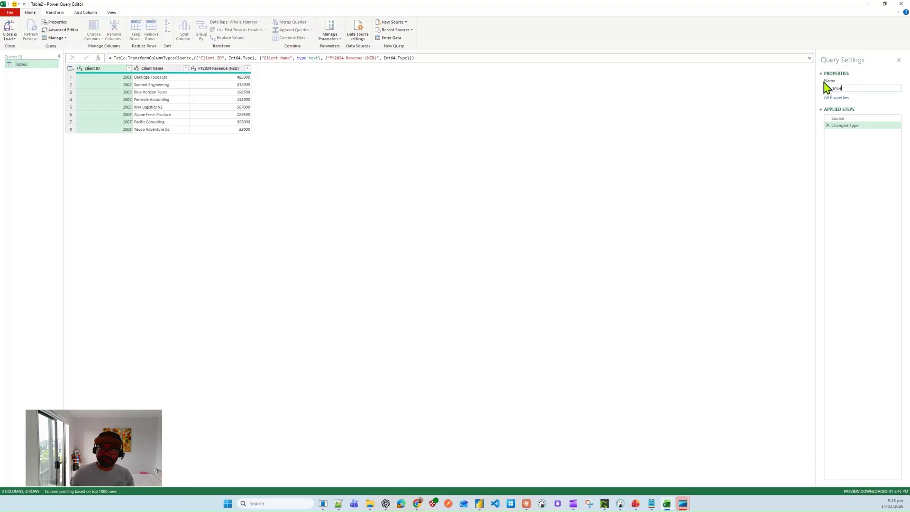
key(Return)
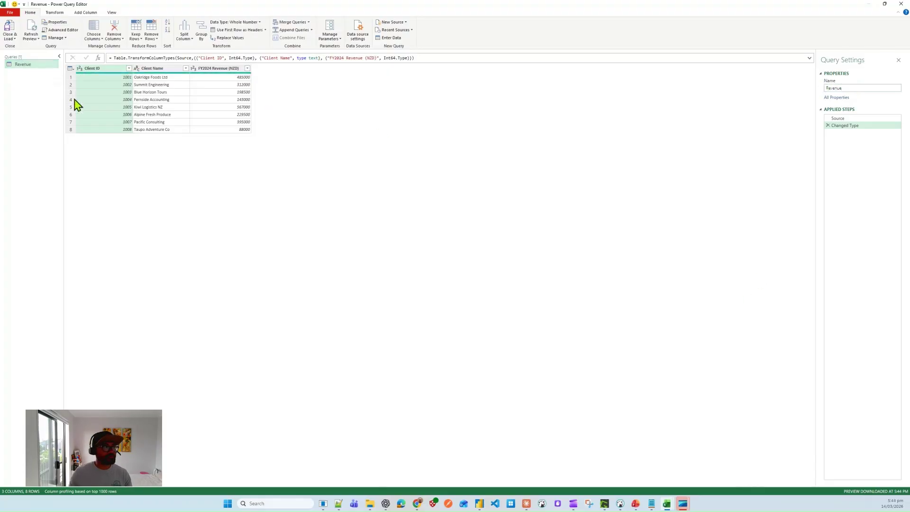
click(12, 38)
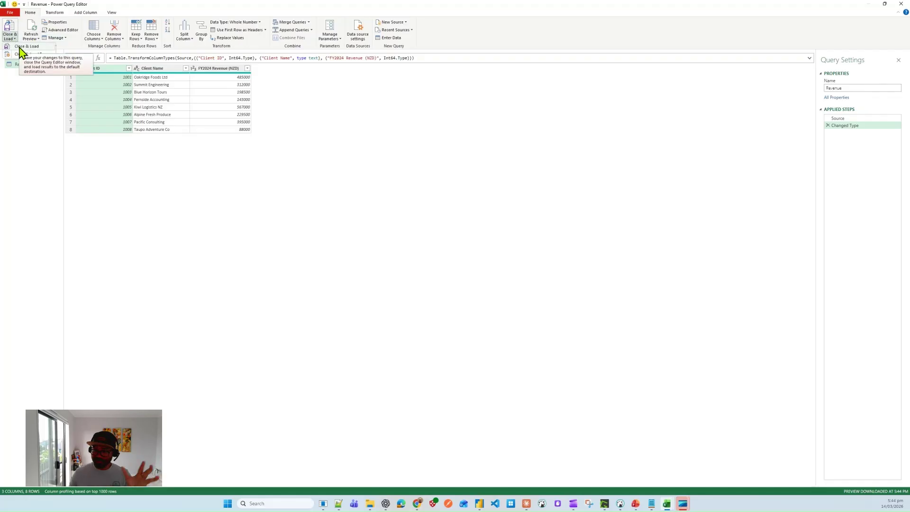
click(20, 47)
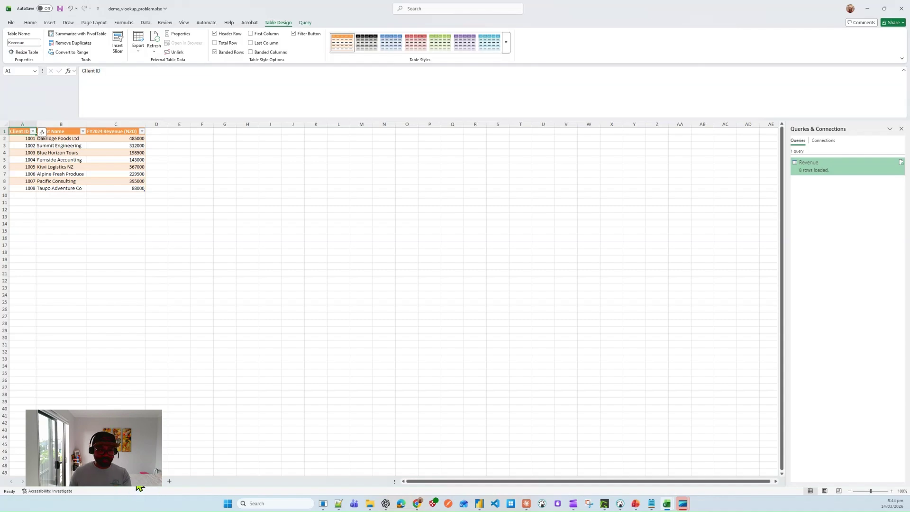
Load the Clients_Addresses range A2:E12, with headers, into the Power Query Editor as a new query
click(92, 489)
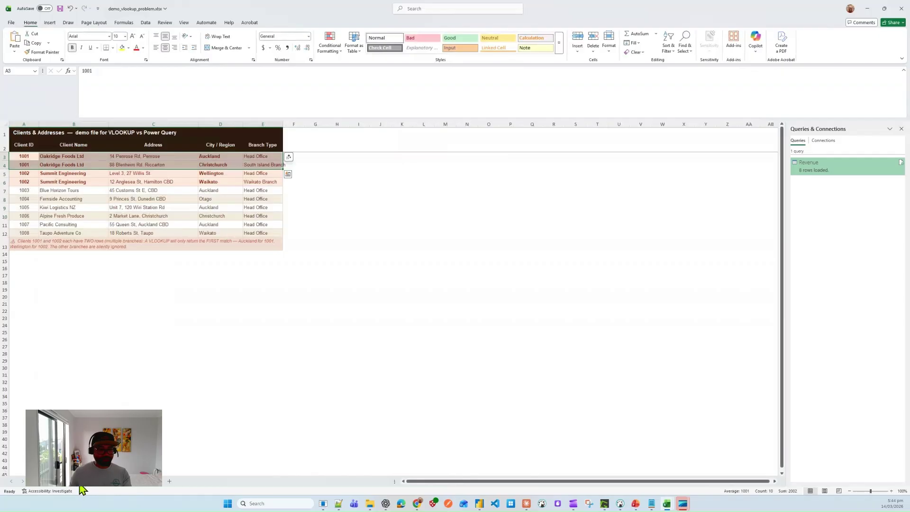
click(102, 489)
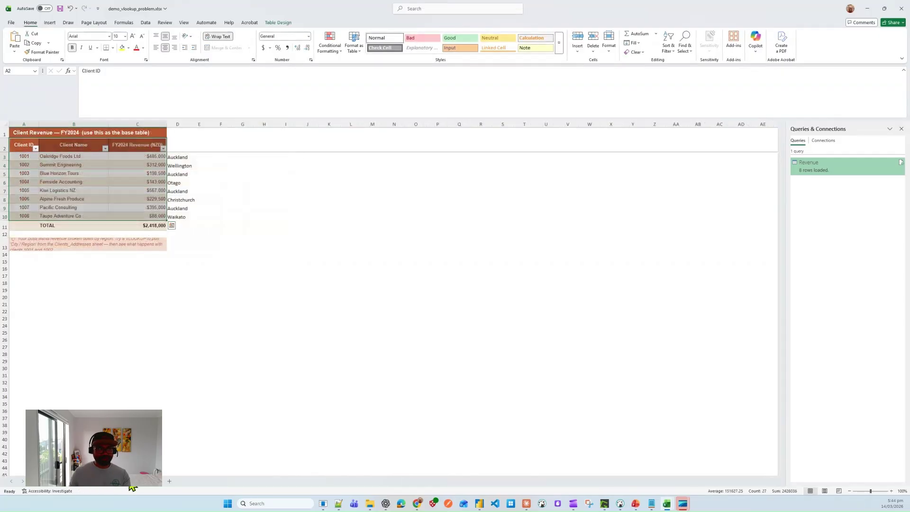
click(117, 486)
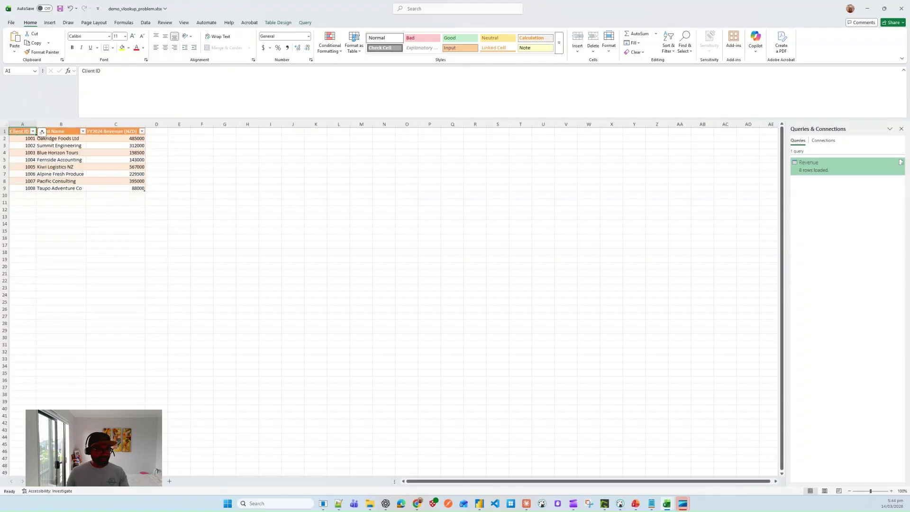
click(76, 482)
click(51, 174)
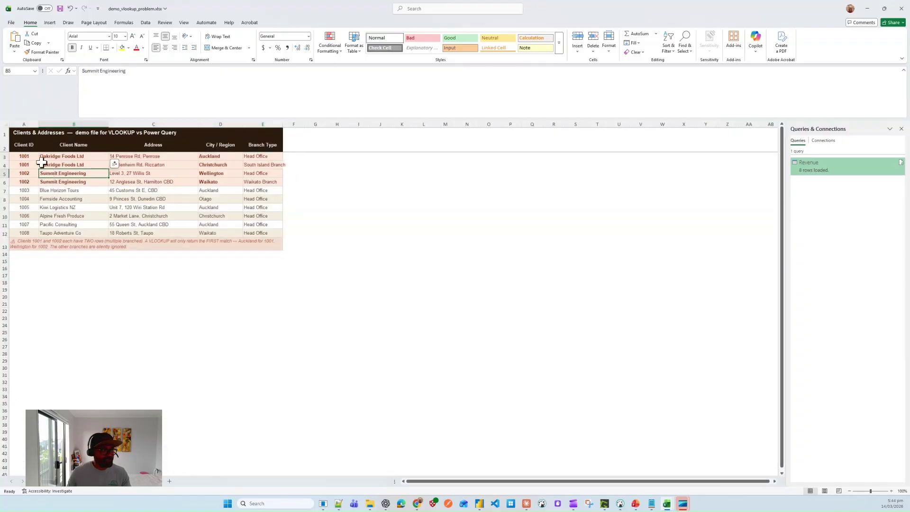
drag(24, 146, 280, 232)
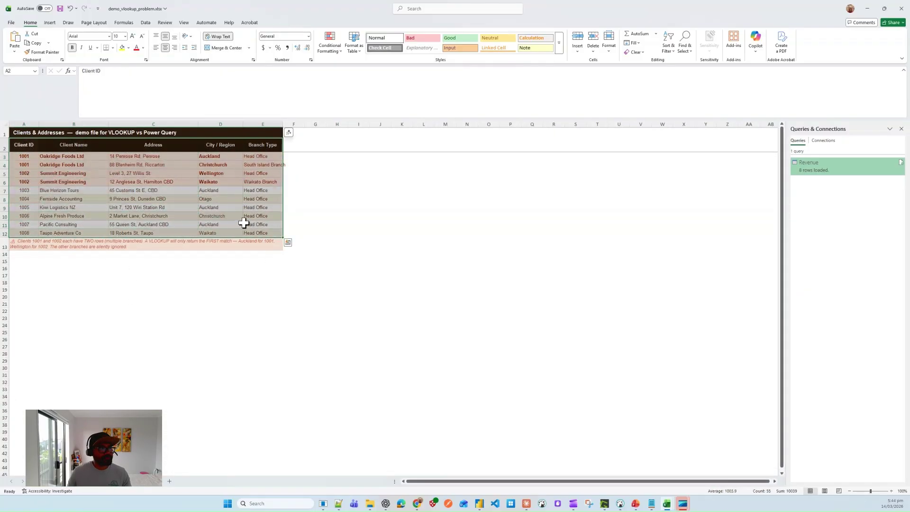
right_click(224, 163)
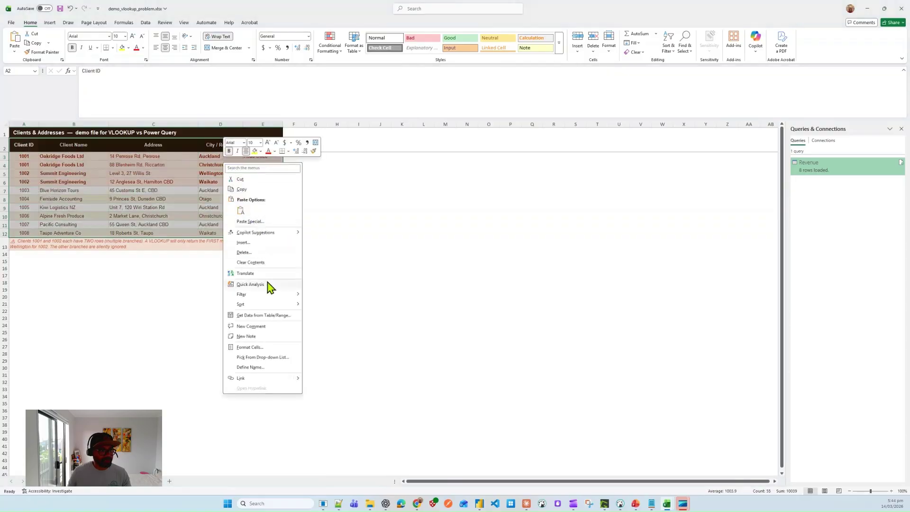
click(274, 317)
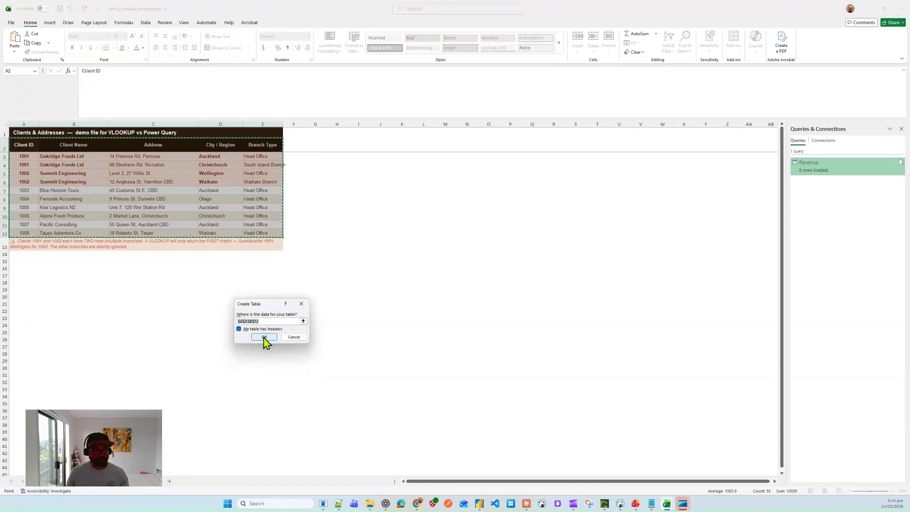
click(264, 337)
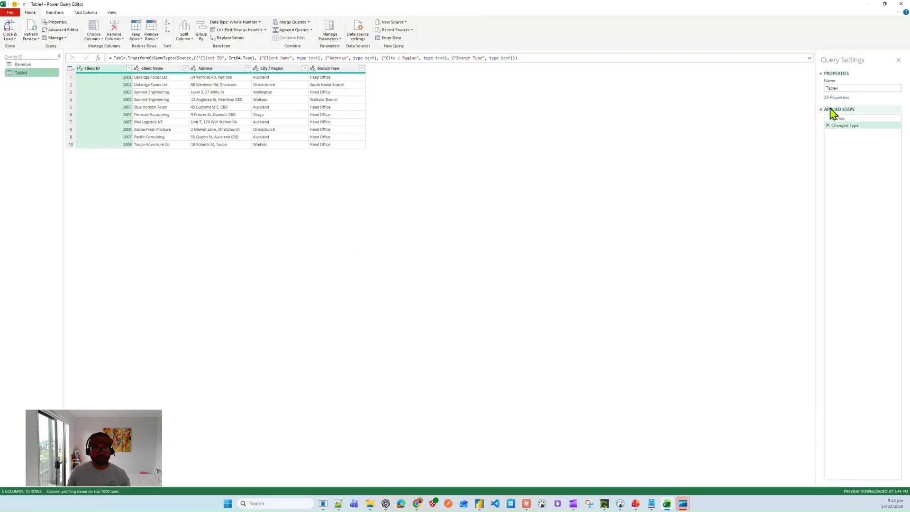
Rename the address query as Client and load it to the workbook as a connection only
click(861, 87)
text(Clien)
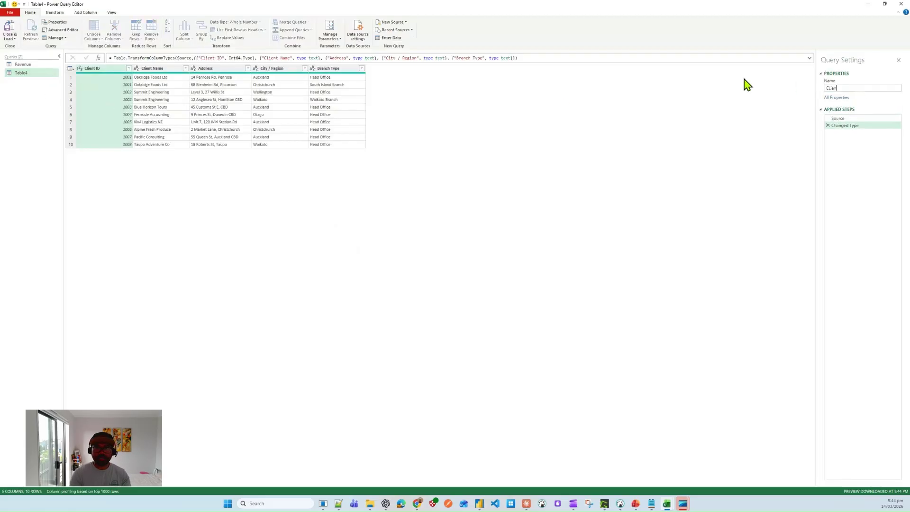
key(BackSpace)
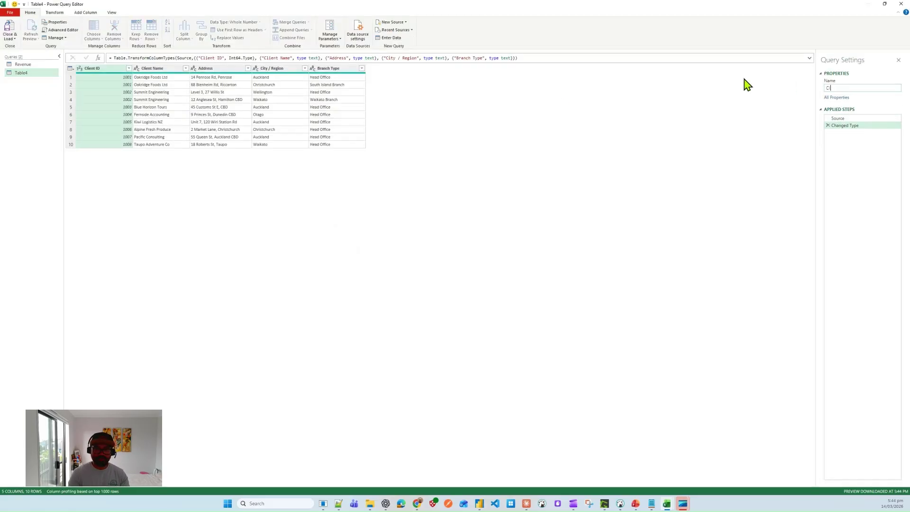
text(lient)
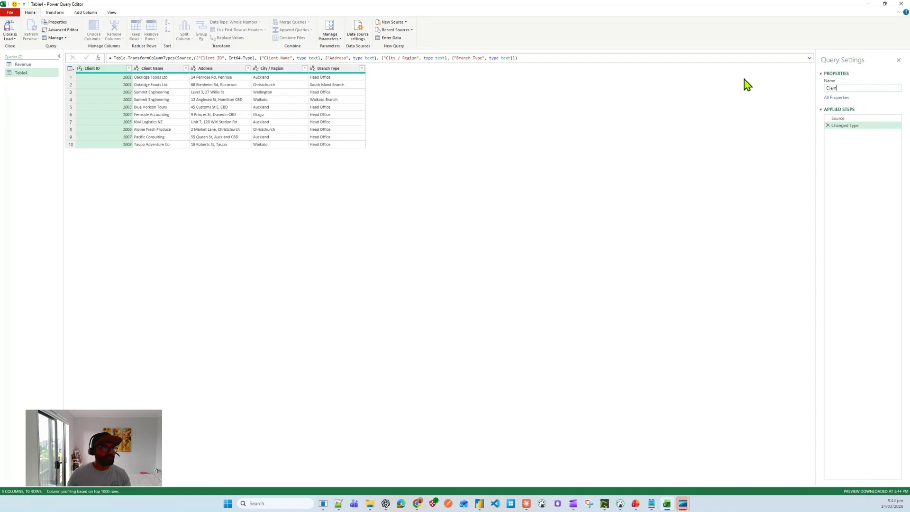
click(13, 41)
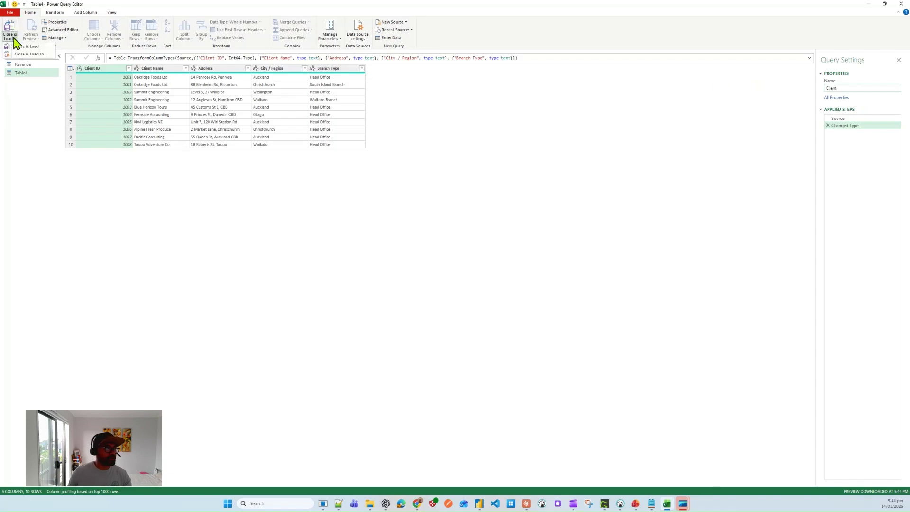
click(41, 55)
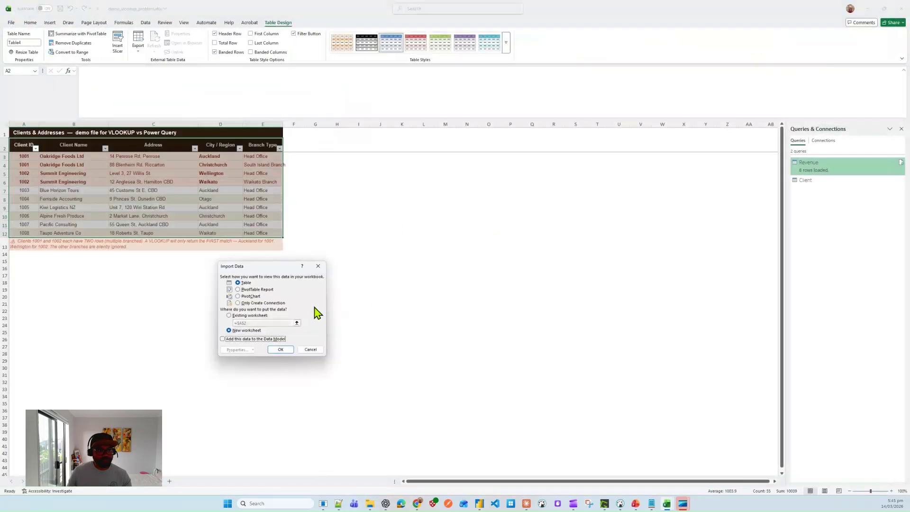
click(260, 304)
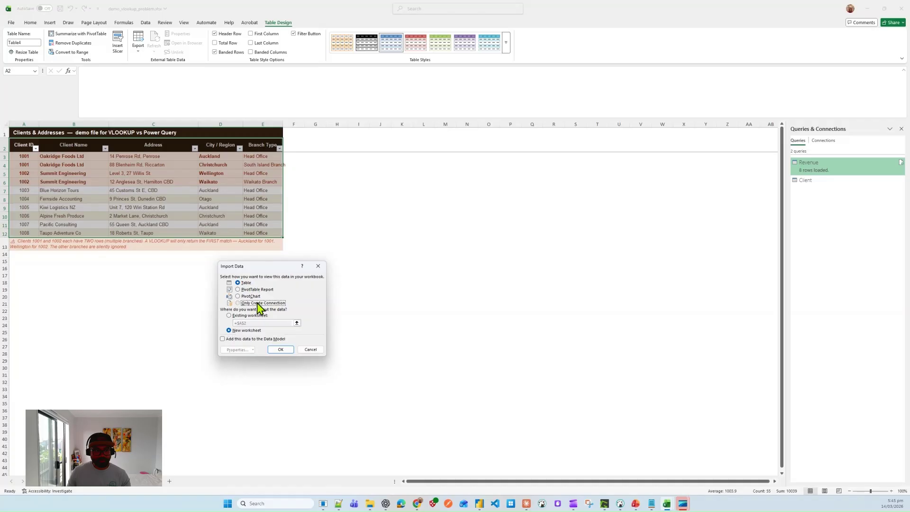
click(281, 349)
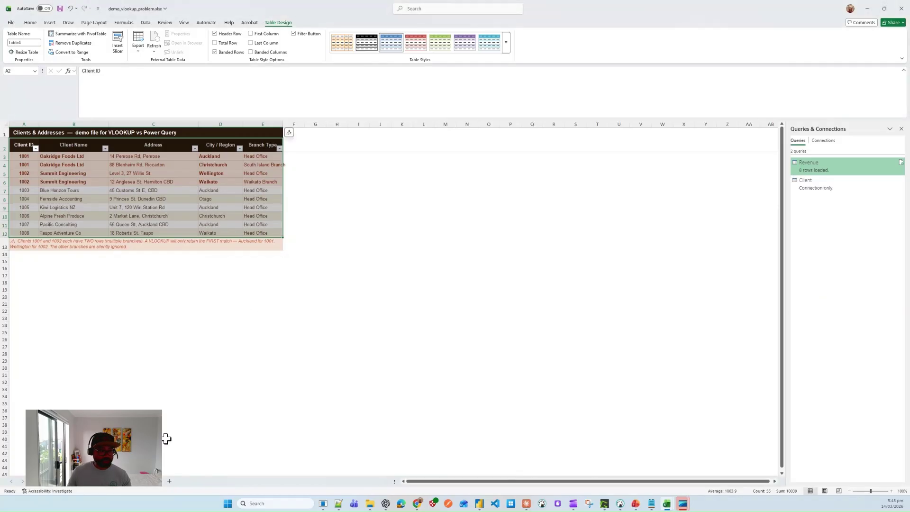
Delete the worksheet that holds the loaded Revenue query table
click(105, 484)
click(132, 484)
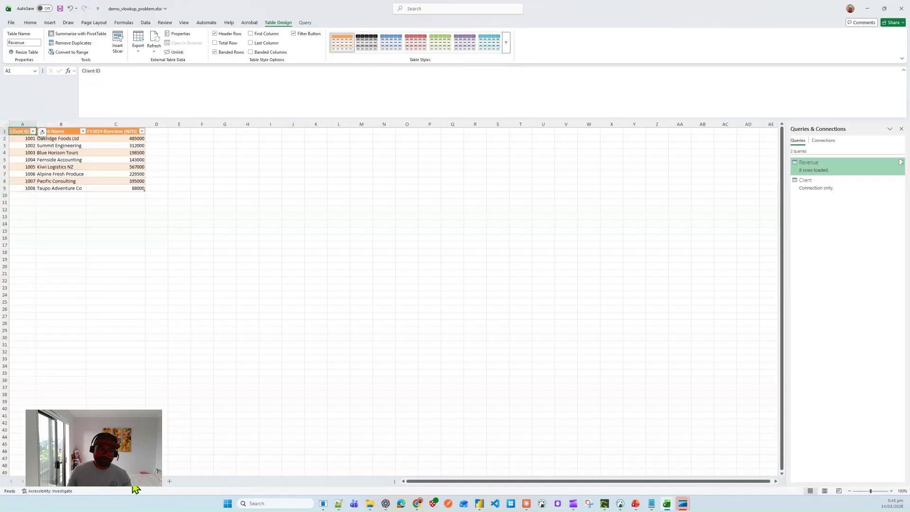
right_click(132, 483)
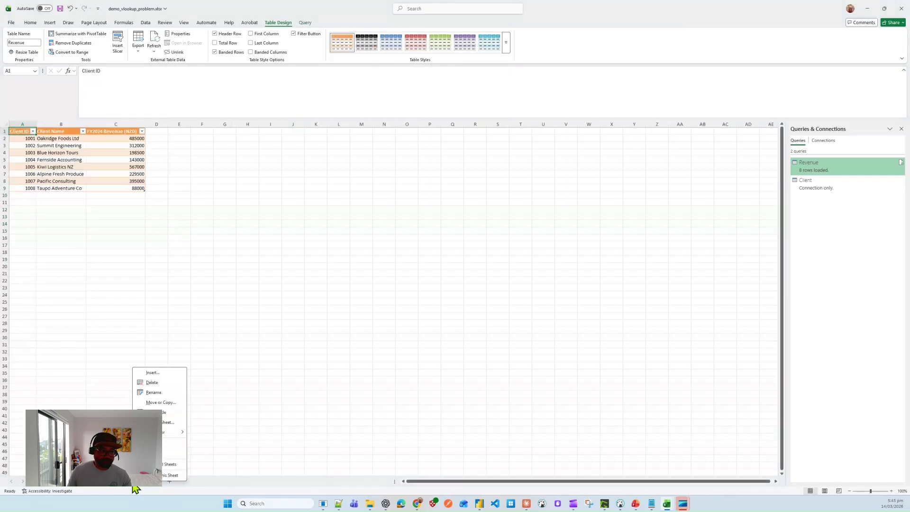
click(166, 382)
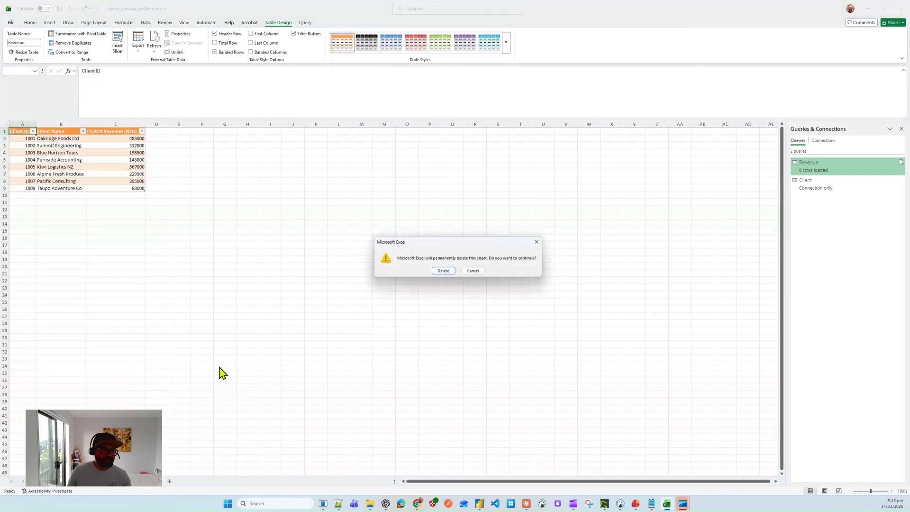
click(442, 271)
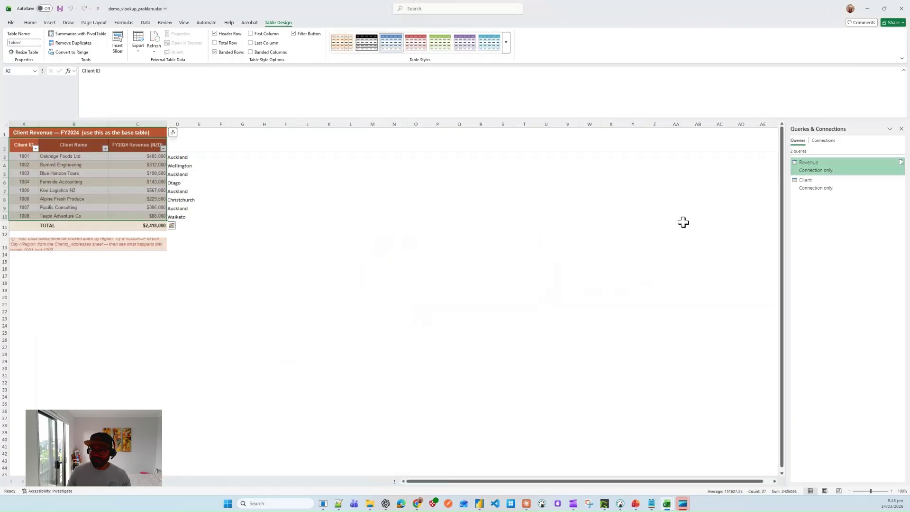
Open the Revenue query in the Power Query Editor and compare its columns with those of the Client query
click(849, 180)
click(846, 174)
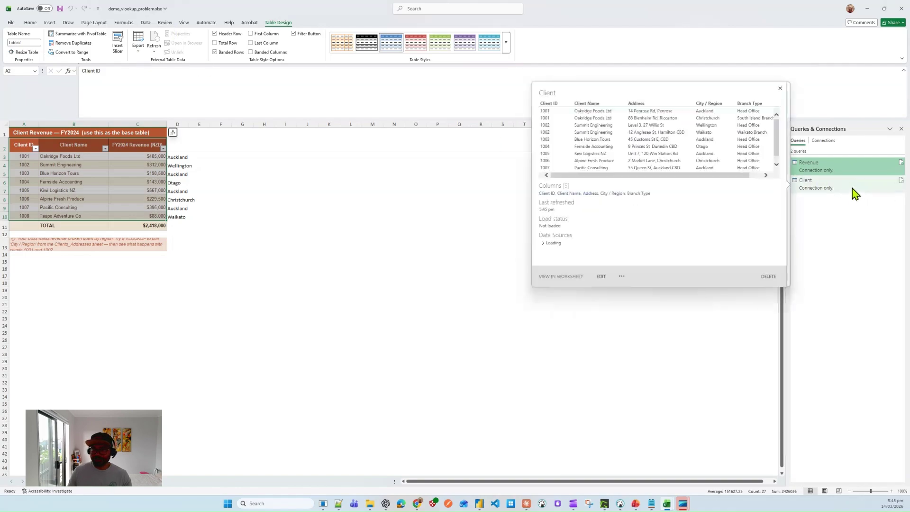
right_click(851, 168)
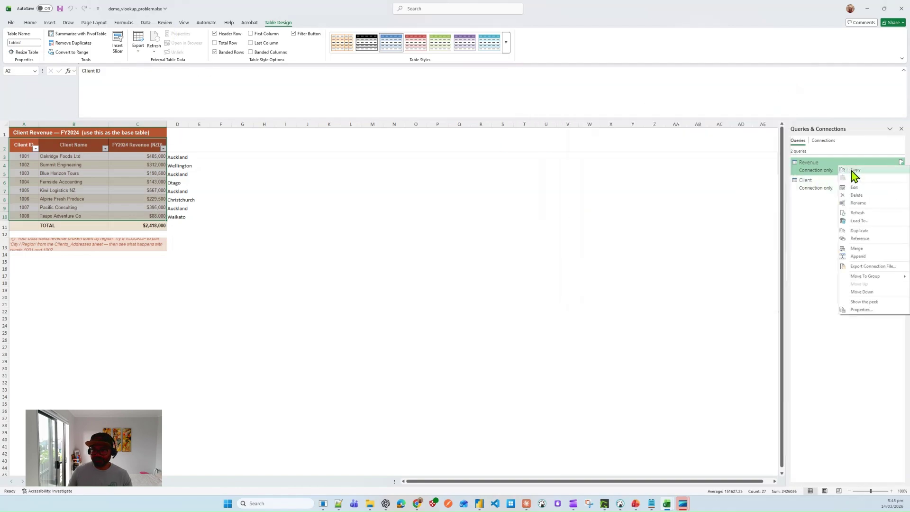
click(858, 188)
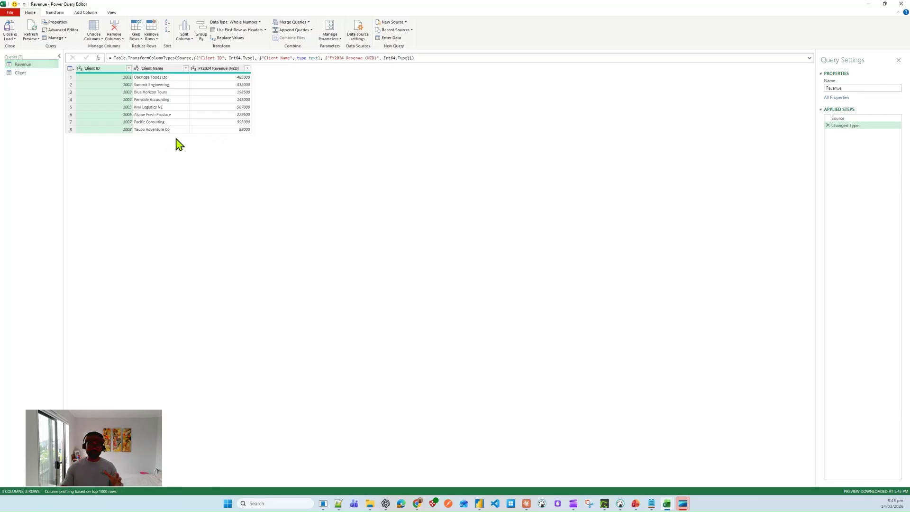
click(23, 74)
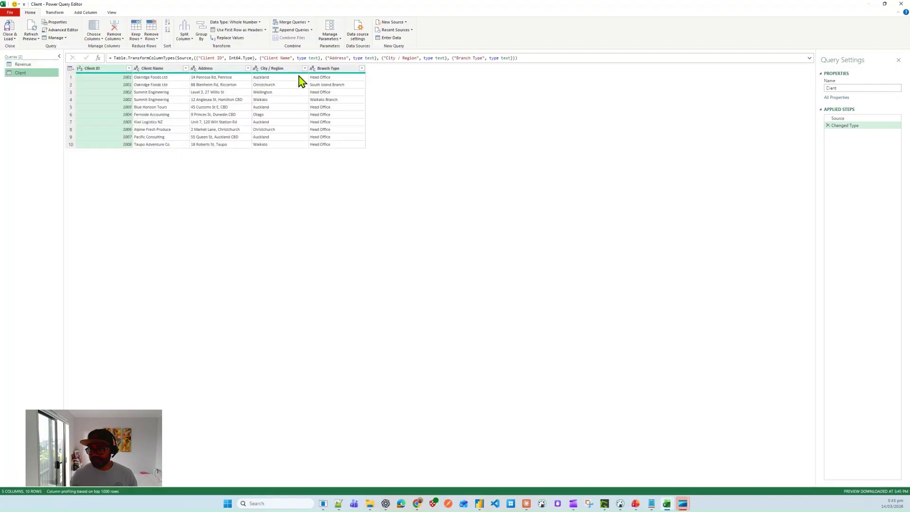
click(34, 65)
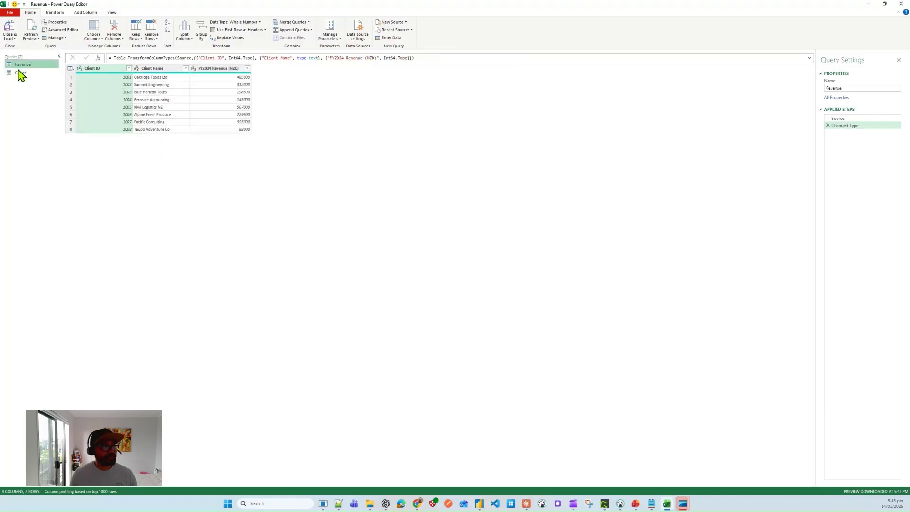
click(20, 74)
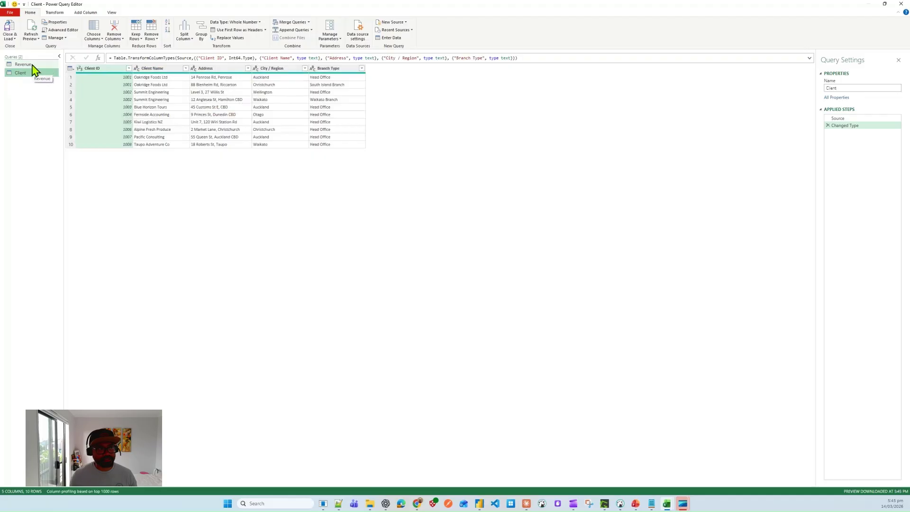
Set up a merge of the Revenue query with Client as a new query, matching both tables on Client ID
click(32, 66)
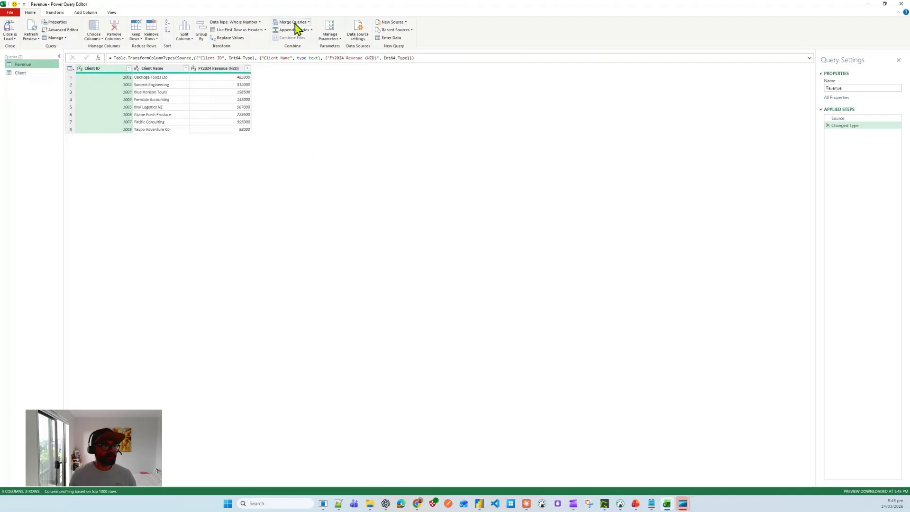
click(309, 22)
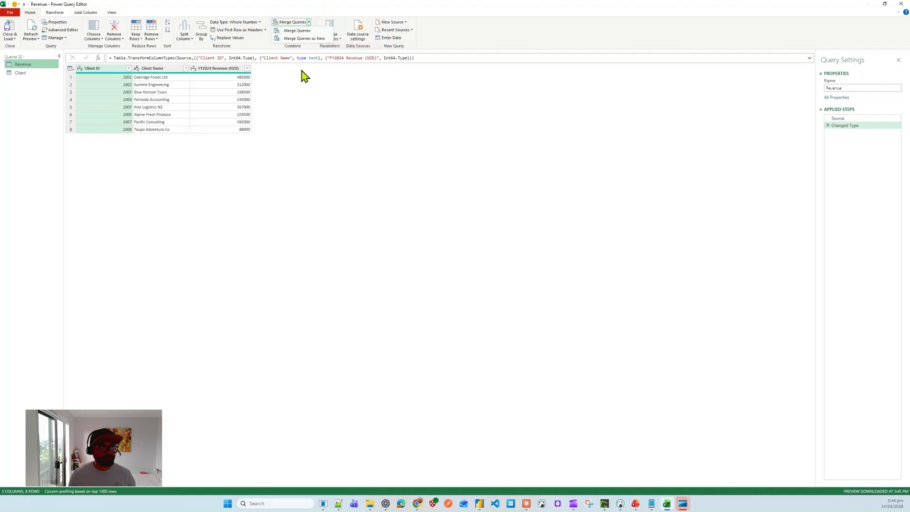
click(321, 39)
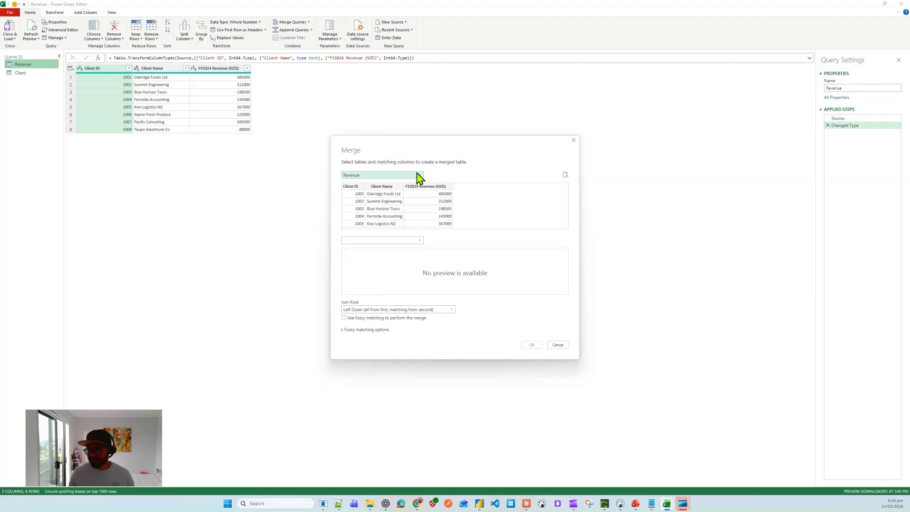
click(394, 242)
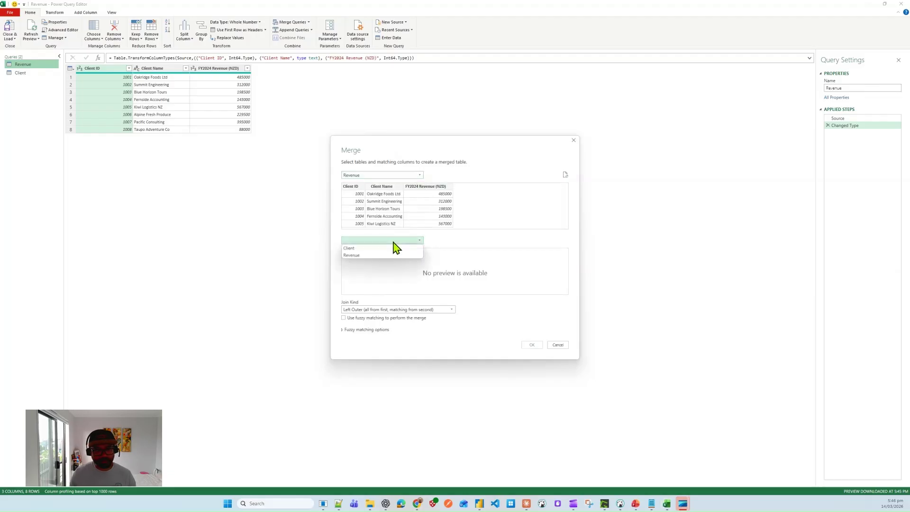
click(393, 248)
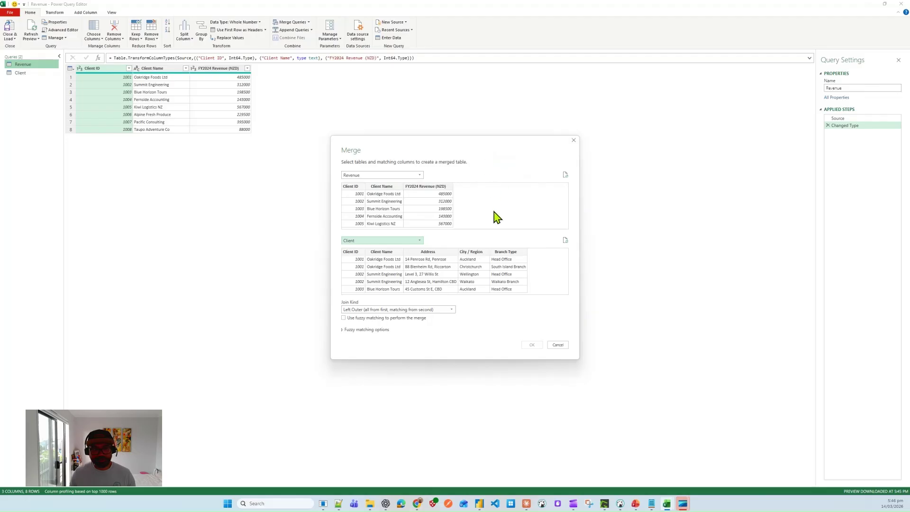
click(354, 188)
click(355, 254)
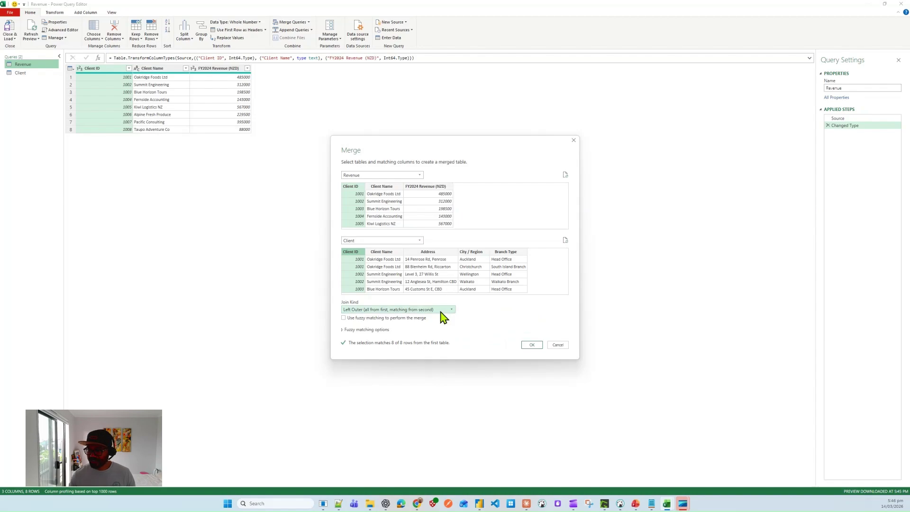
Try the Inner (only matching rows) join kind for the merge
click(443, 313)
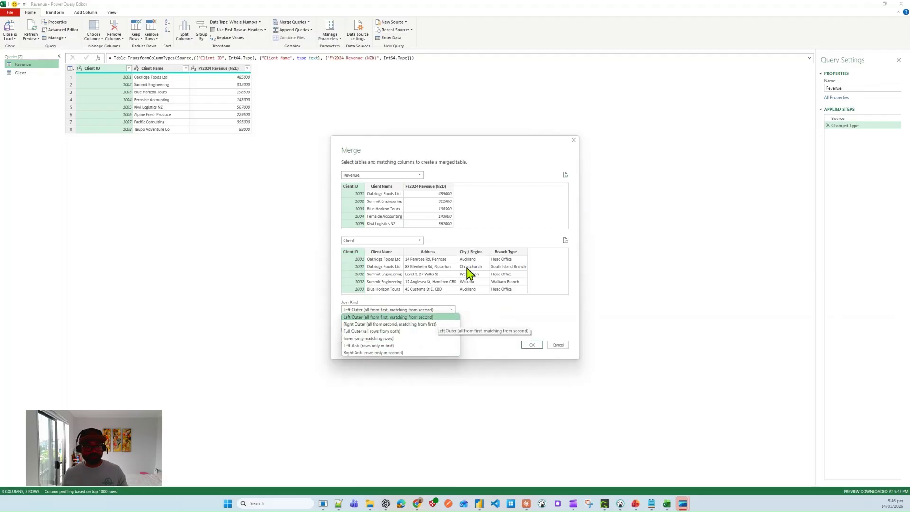
click(500, 216)
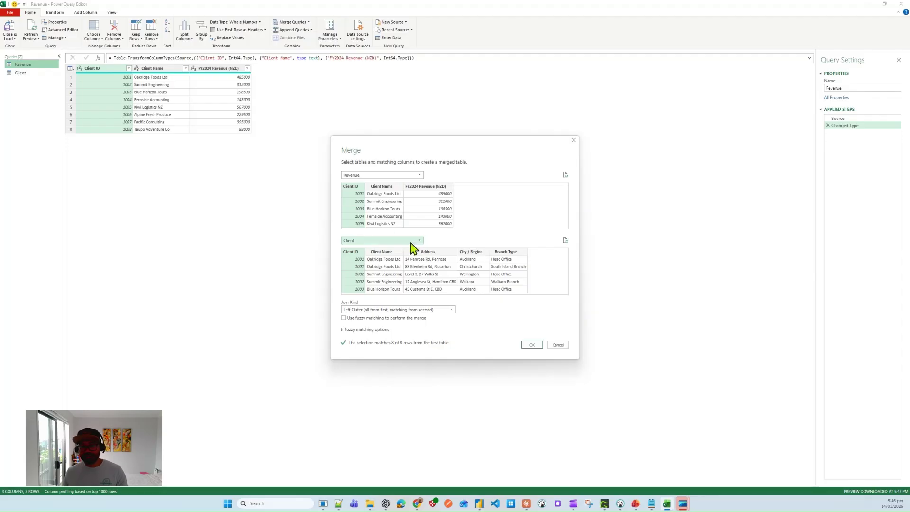
click(386, 310)
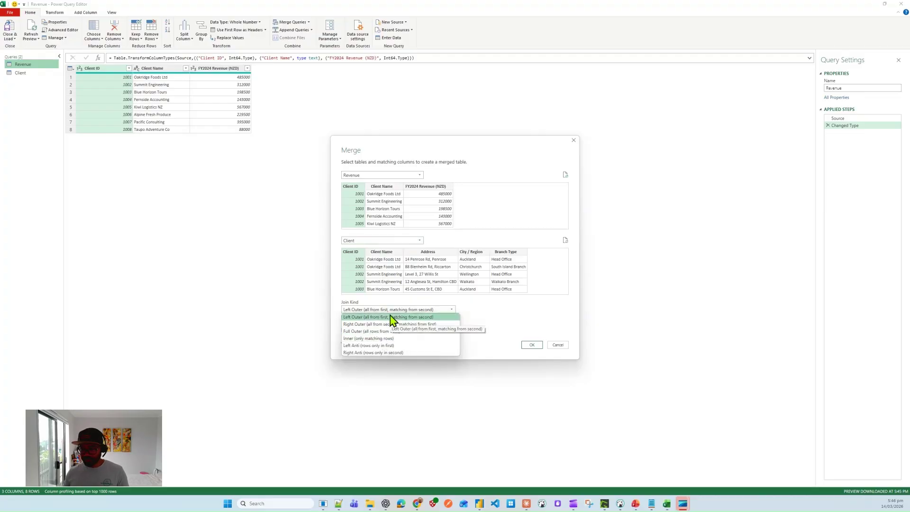
click(379, 339)
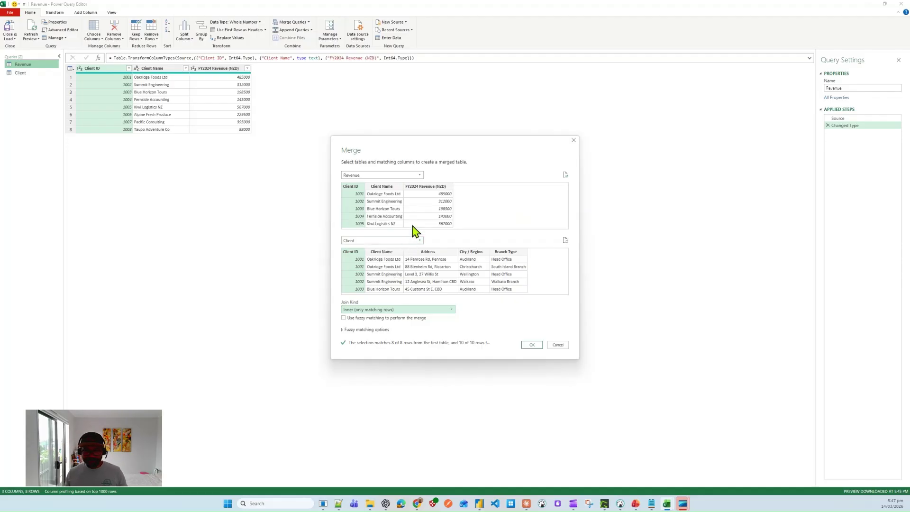
Set the join kind to Left Outer (all from first, matching from second) and create the merged query
click(446, 311)
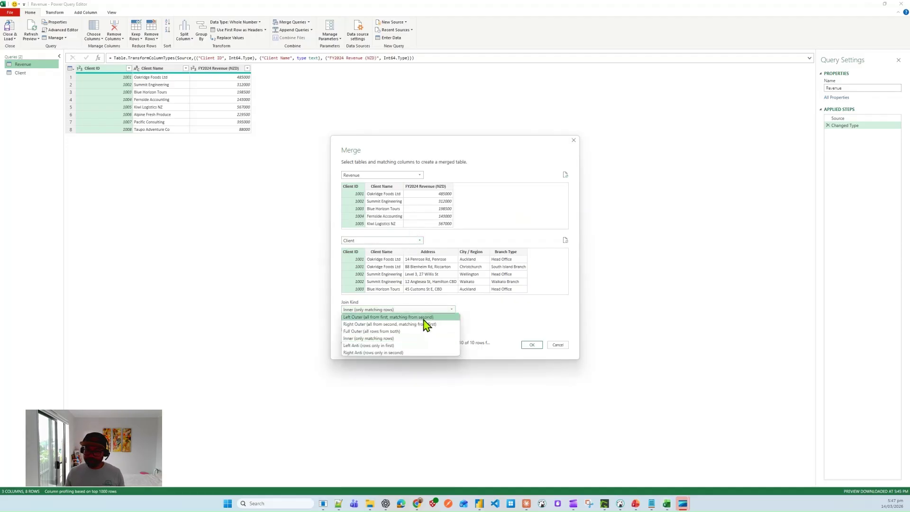
click(424, 317)
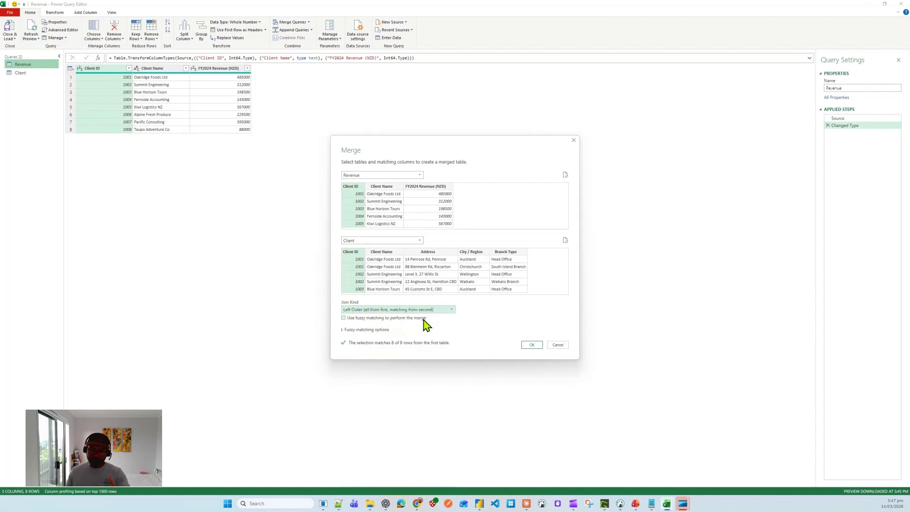
click(532, 346)
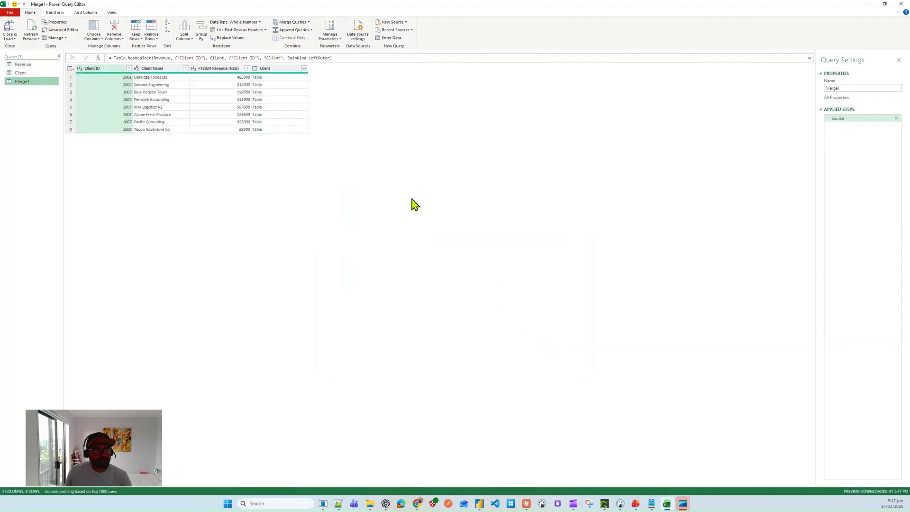
Expand only Address and City / Region from the merged Client column, with the original column name as prefix, and check the resulting rows
click(288, 70)
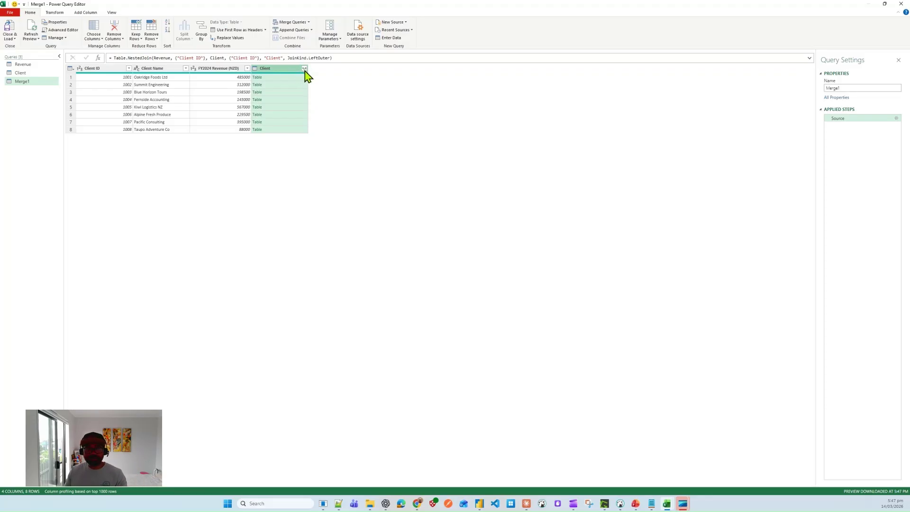
click(304, 69)
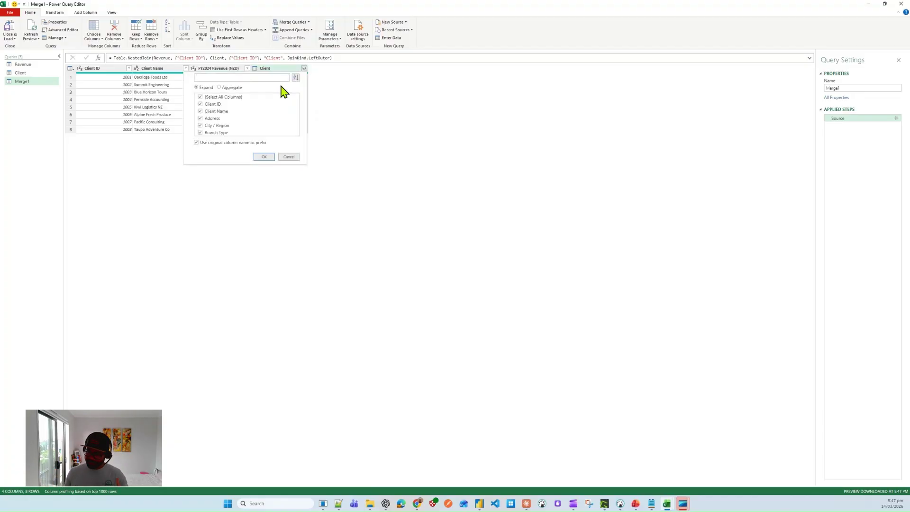
click(232, 98)
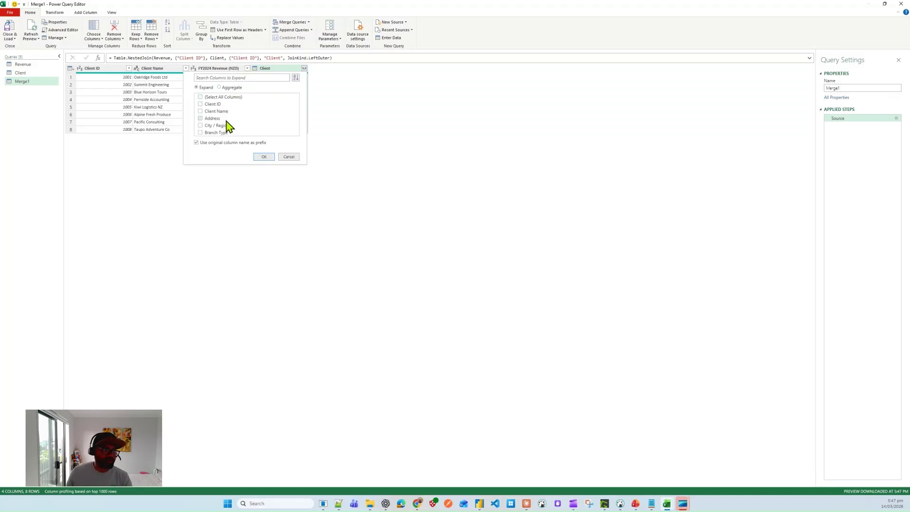
click(223, 119)
click(223, 126)
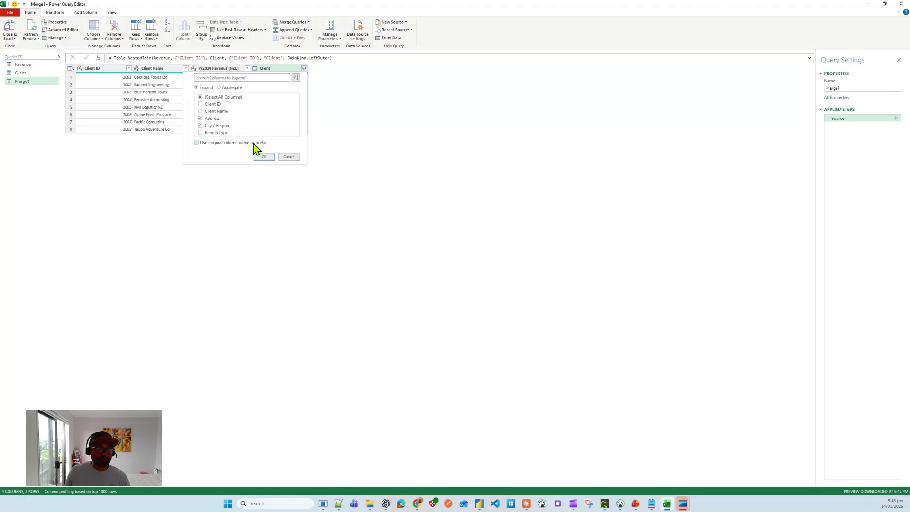
click(253, 144)
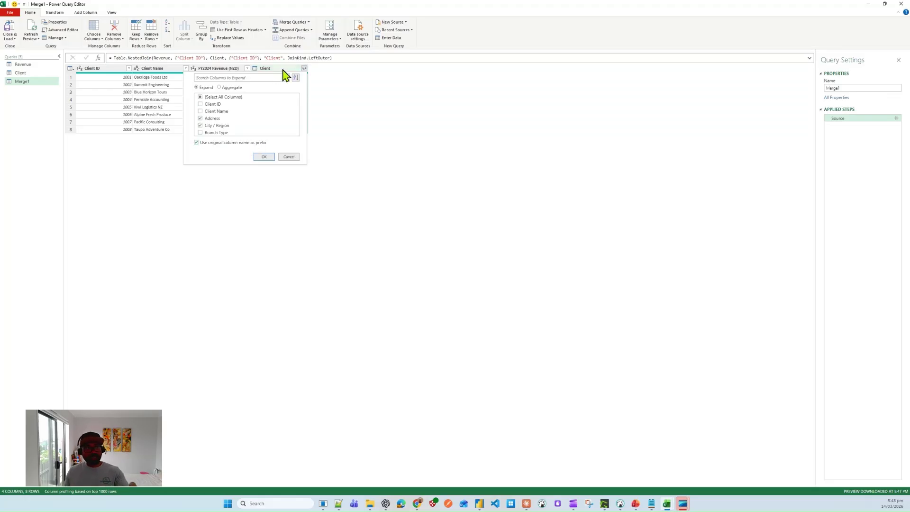
click(264, 157)
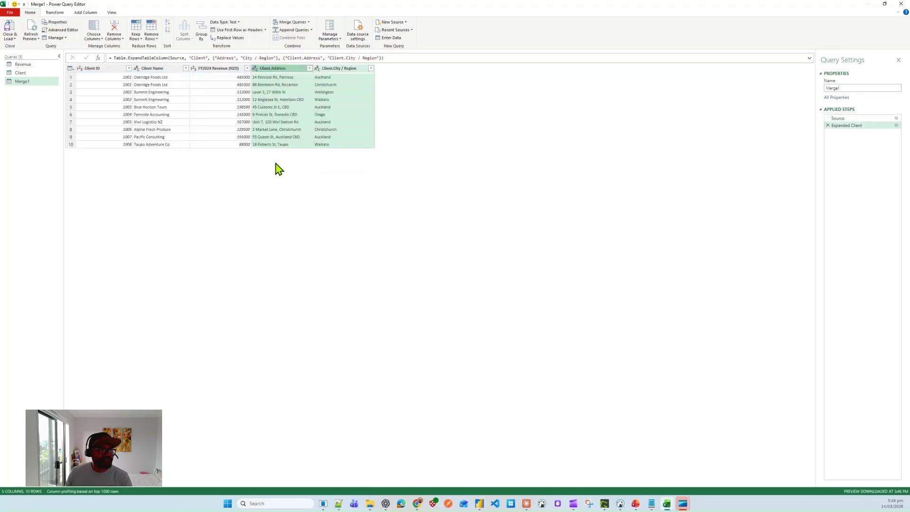
click(112, 78)
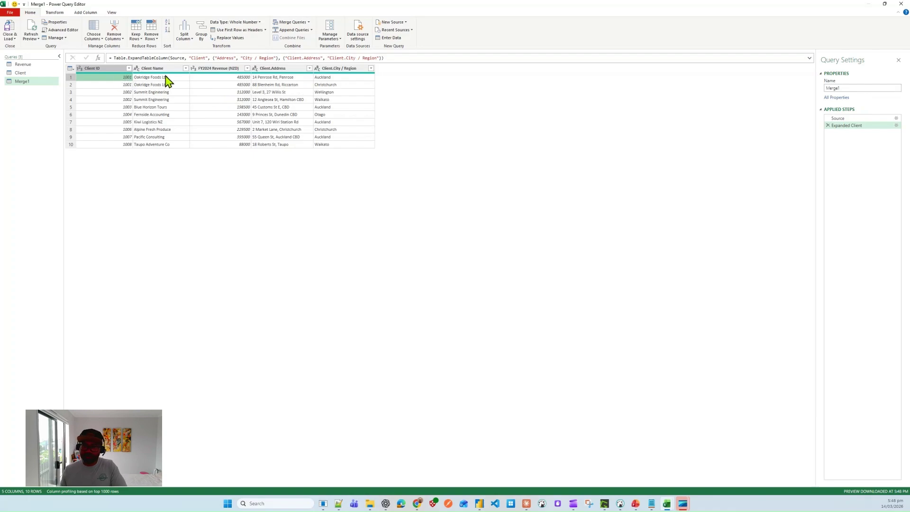
click(323, 88)
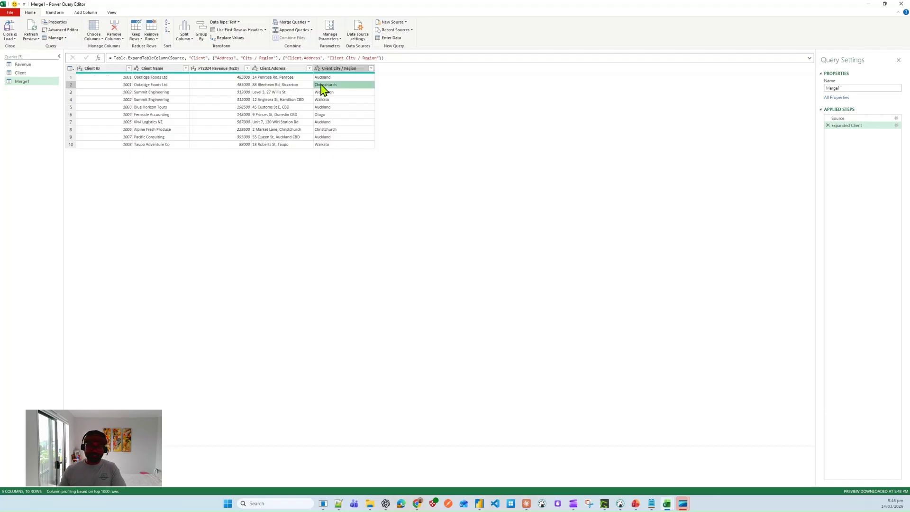
click(348, 123)
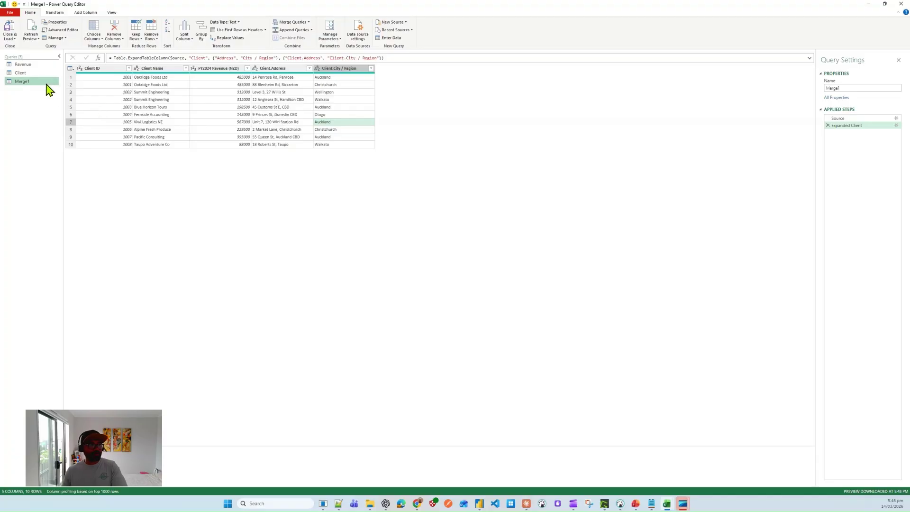
Rename the merged query as RevenuAddress and load it to the workbook as a table
double_click(830, 88)
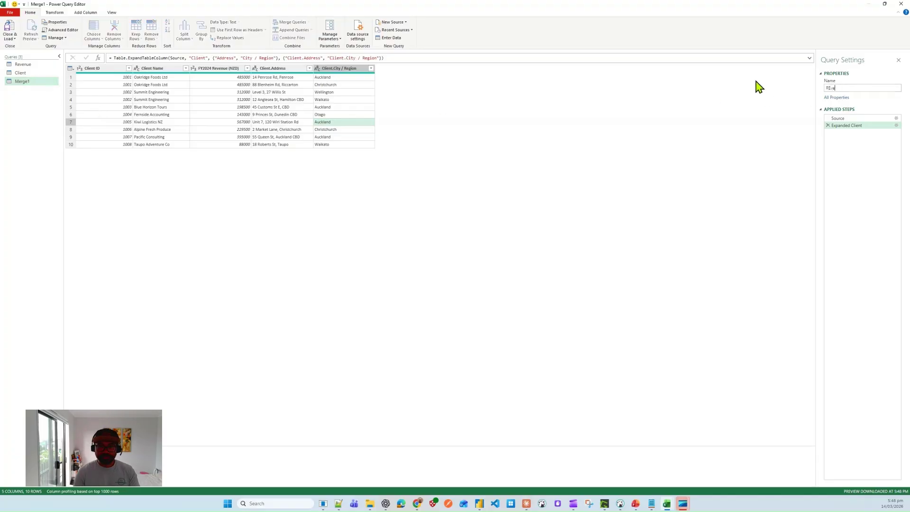
text(Revenu)
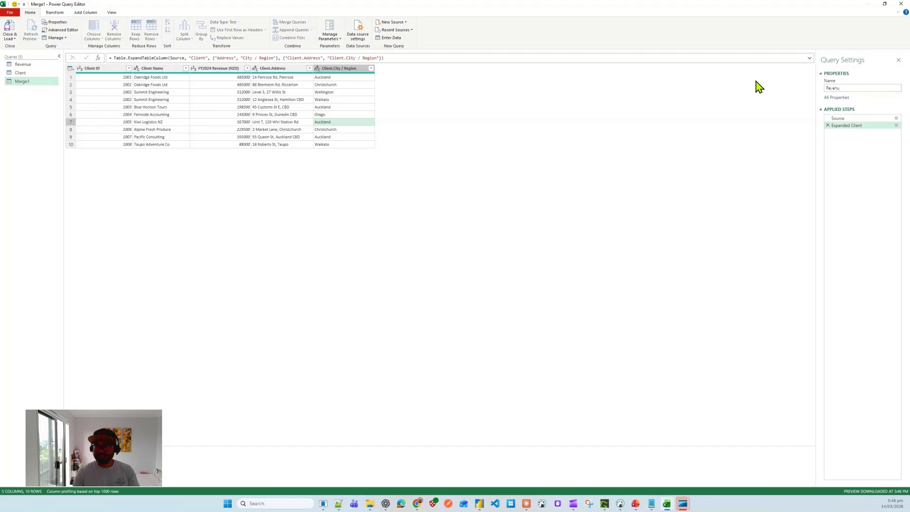
text(Address)
key(Return)
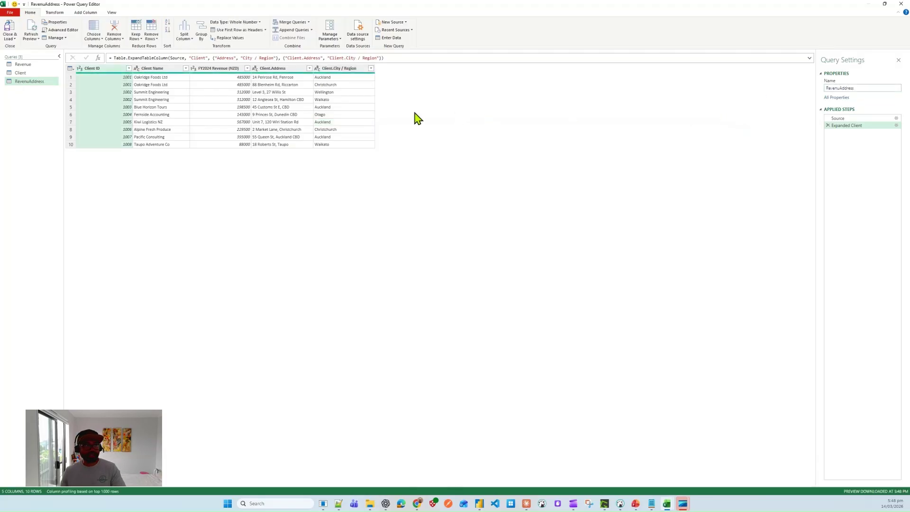
click(15, 39)
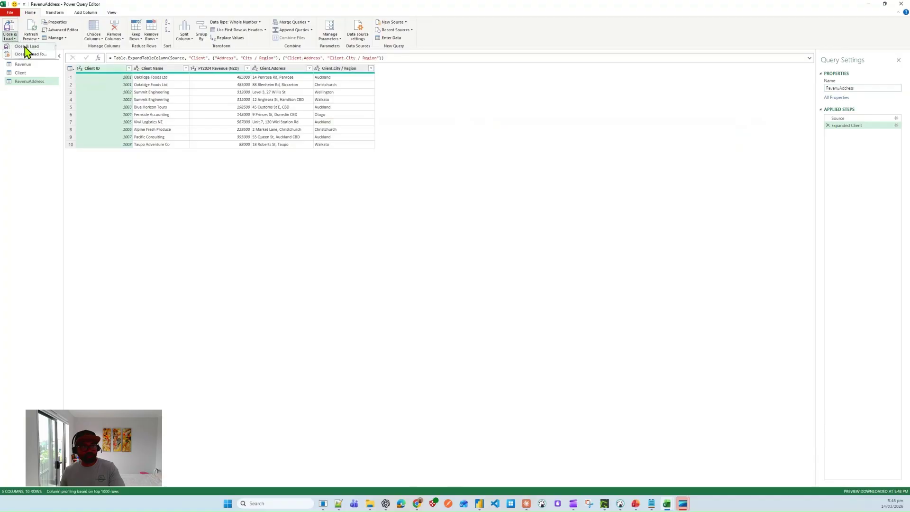
click(26, 46)
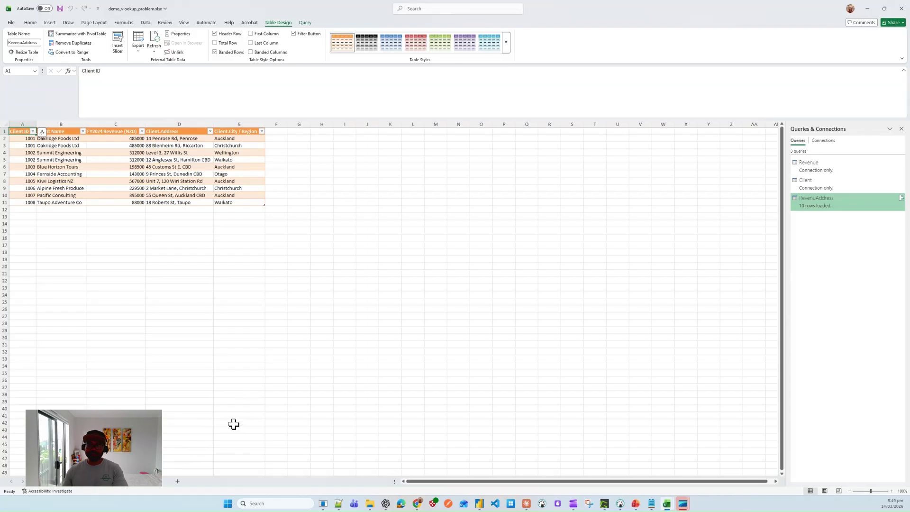
Open the RevenuAddress query for editing in the Power Query Editor
right_click(814, 209)
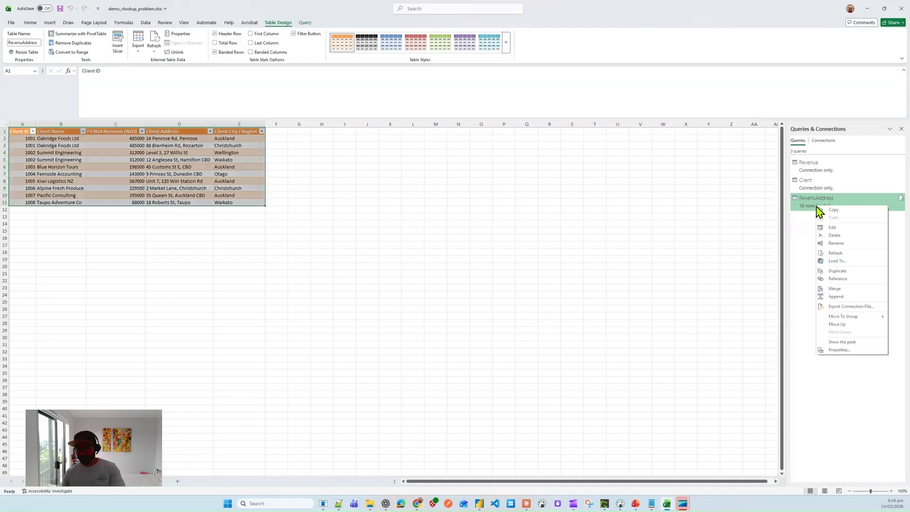
click(833, 228)
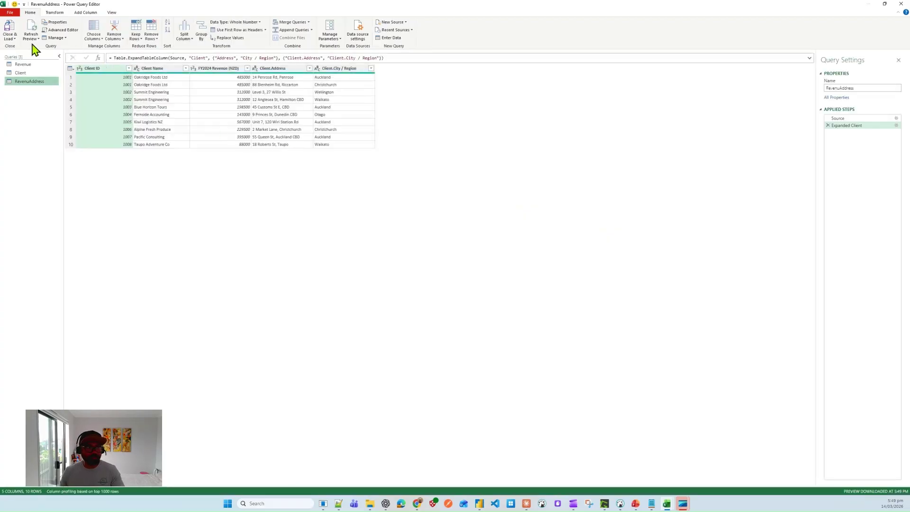
click(85, 13)
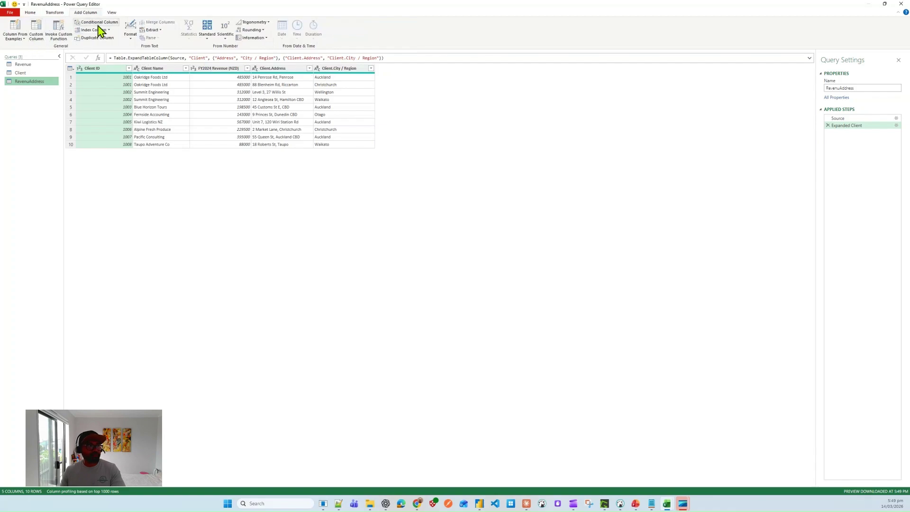
click(62, 38)
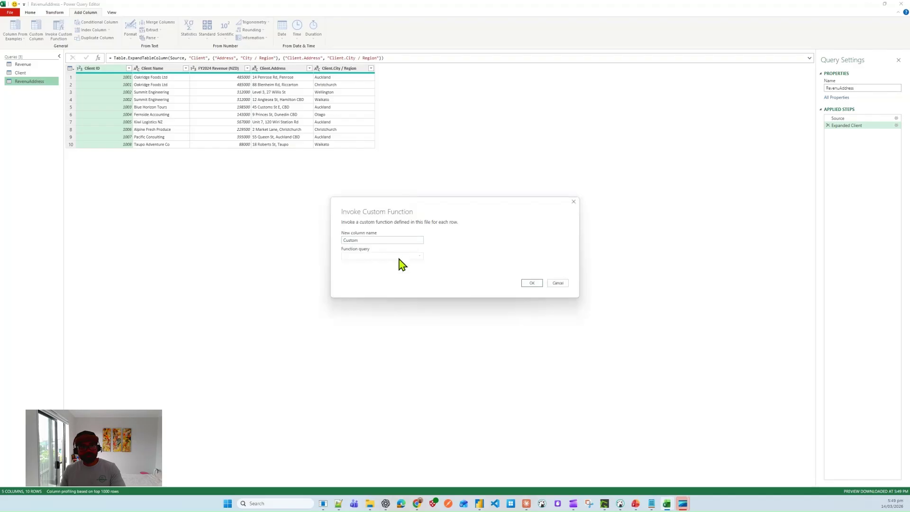
click(558, 283)
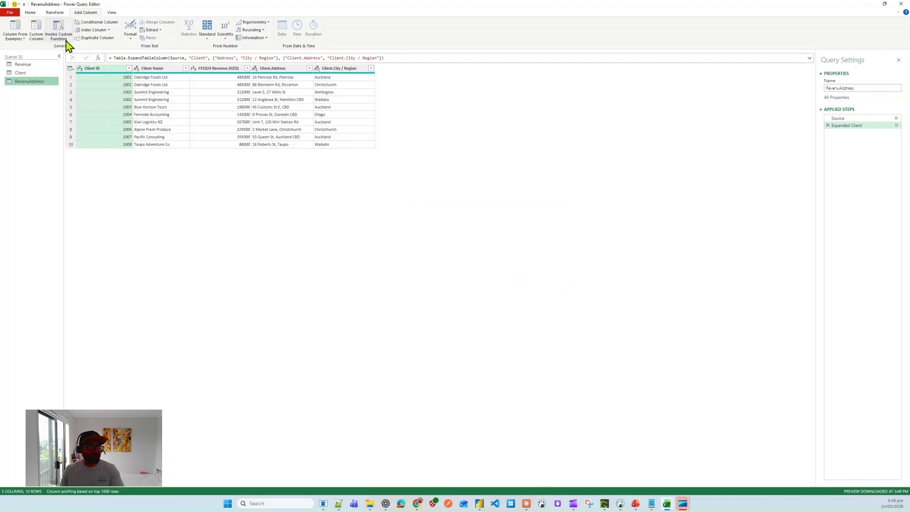
click(37, 36)
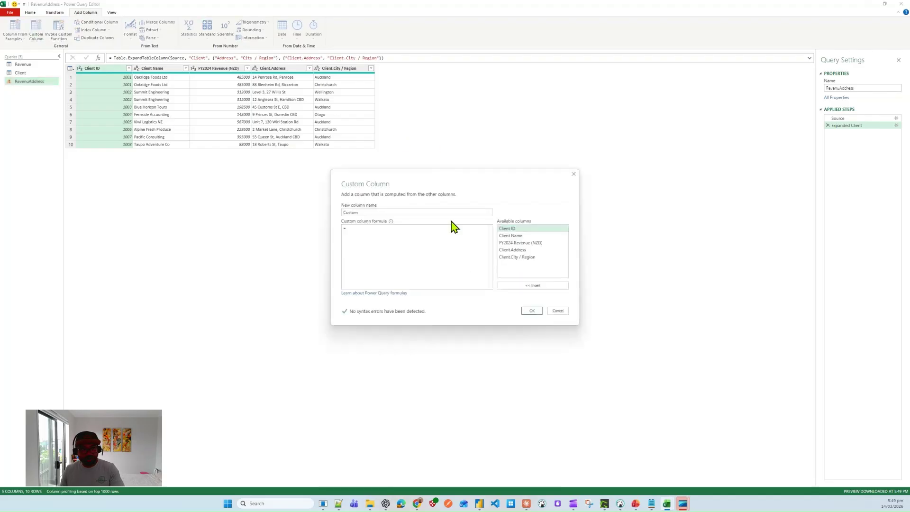
click(404, 237)
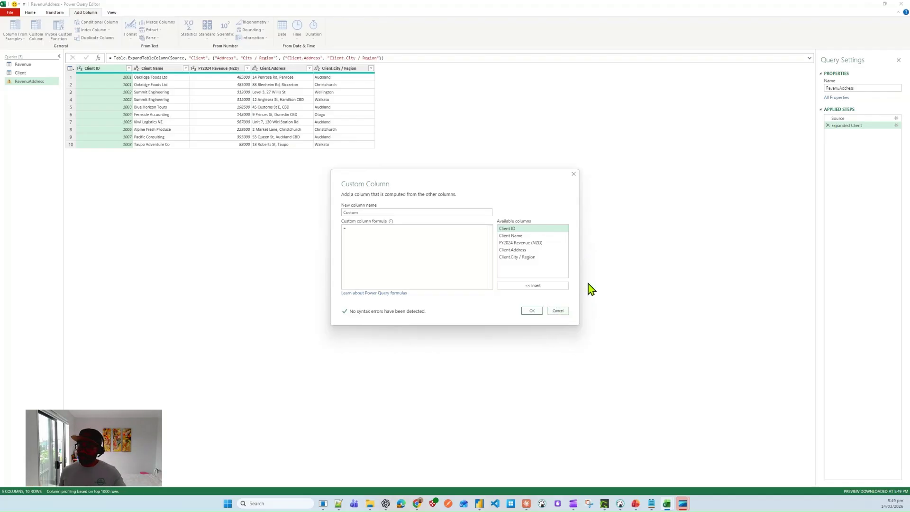
click(558, 311)
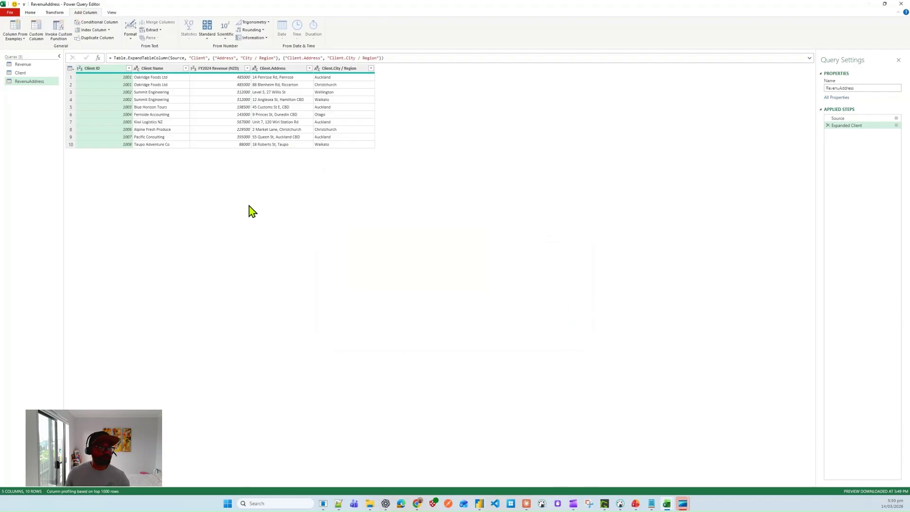
Close the Power Query Editor without further changes and return to the loaded RevenuAddress table in the workbook
click(902, 4)
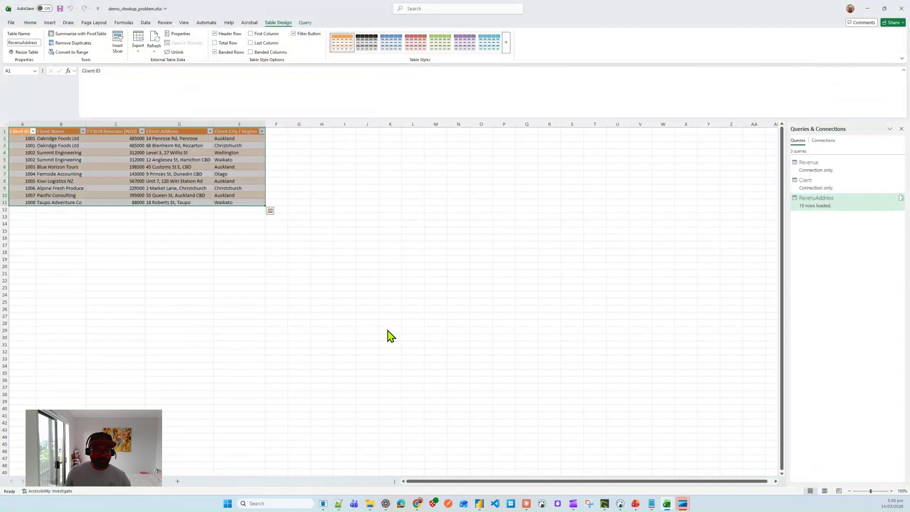
click(344, 330)
click(430, 287)
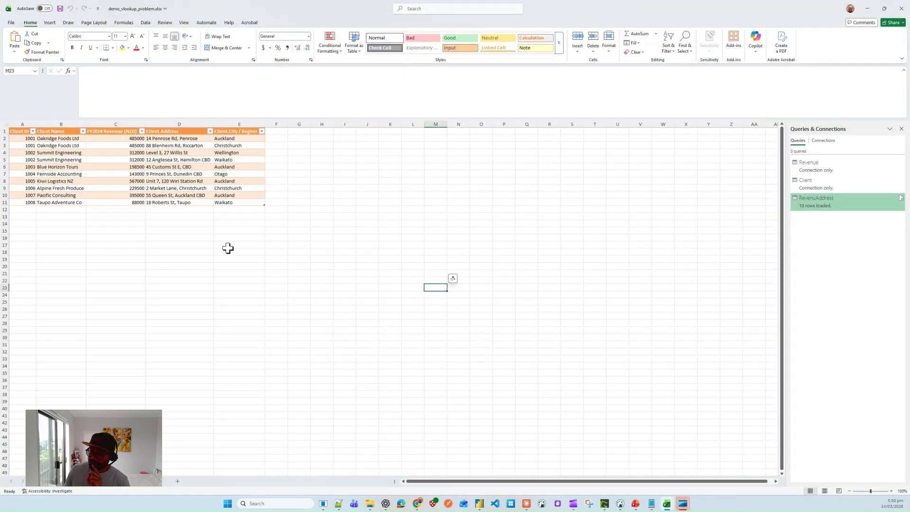
In the Clients & Addresses source table, set the City / Region of Oakridge Foods Ltd's 14 Penrose Rd row to Wellington
click(87, 482)
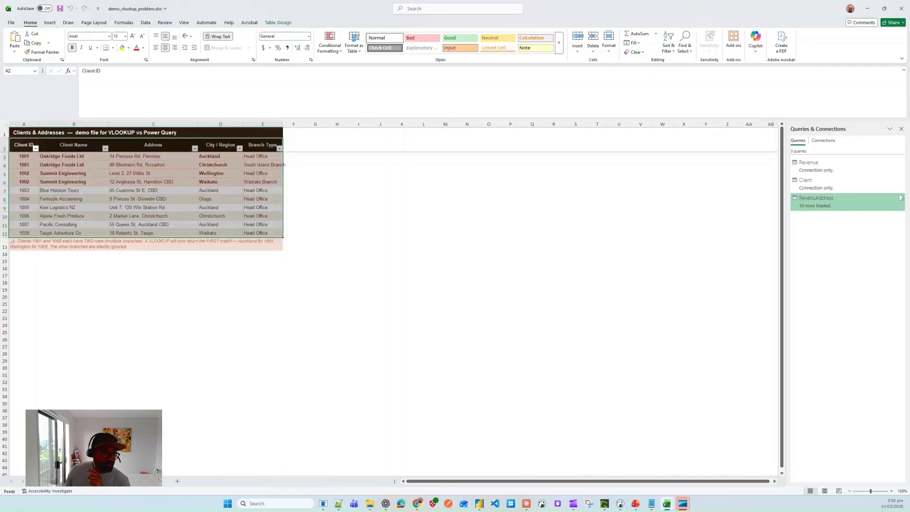
click(136, 218)
click(222, 225)
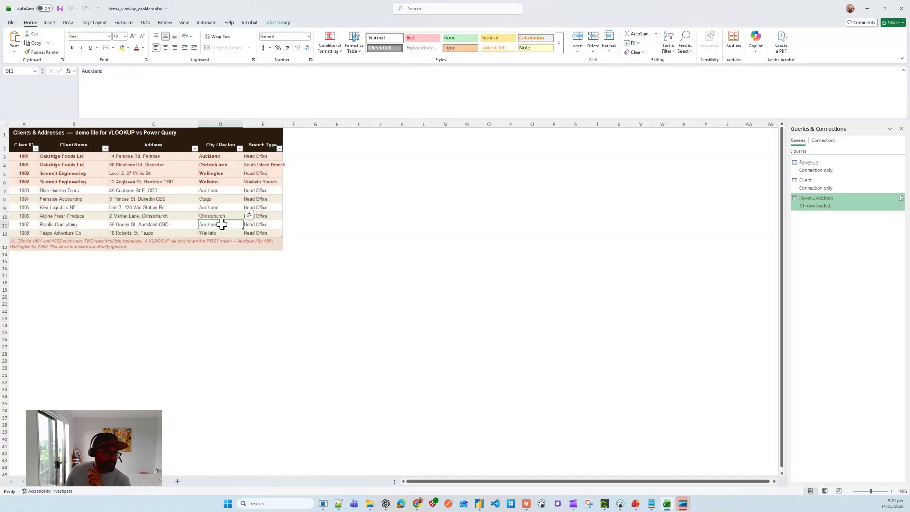
click(224, 157)
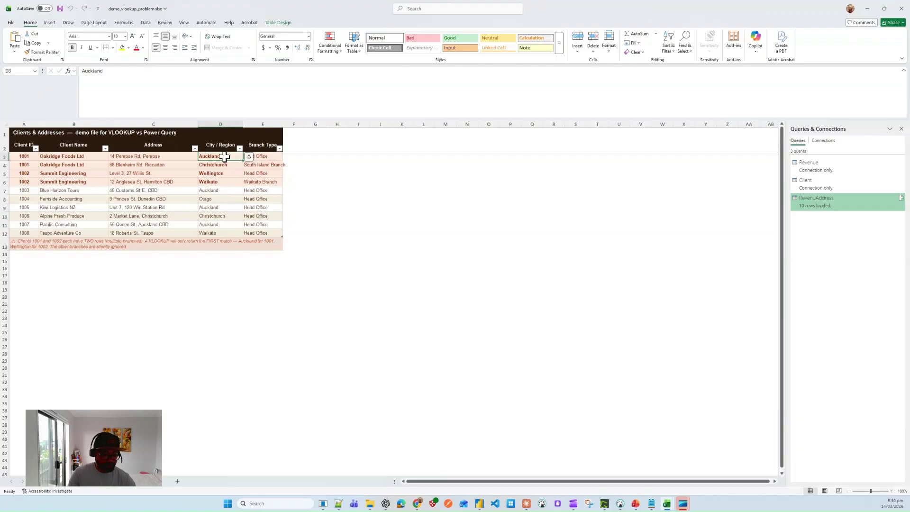
text(Wellington)
click(279, 156)
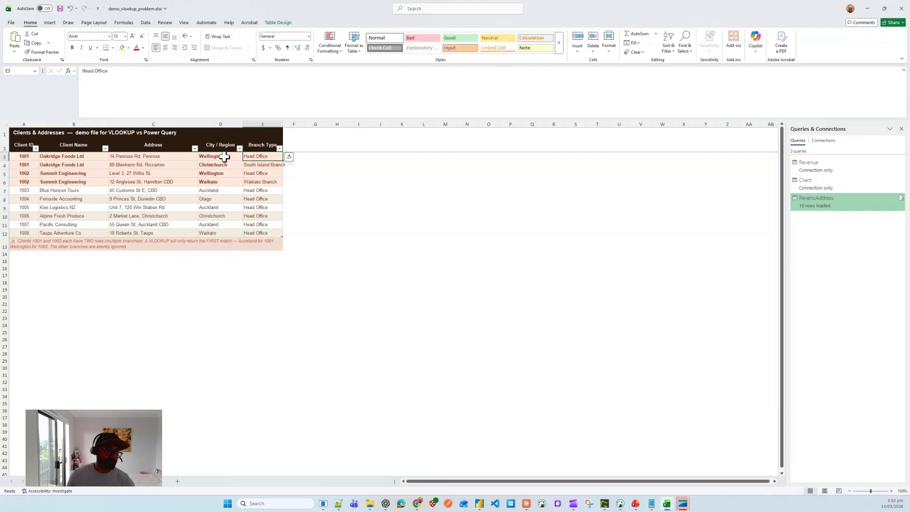
click(345, 224)
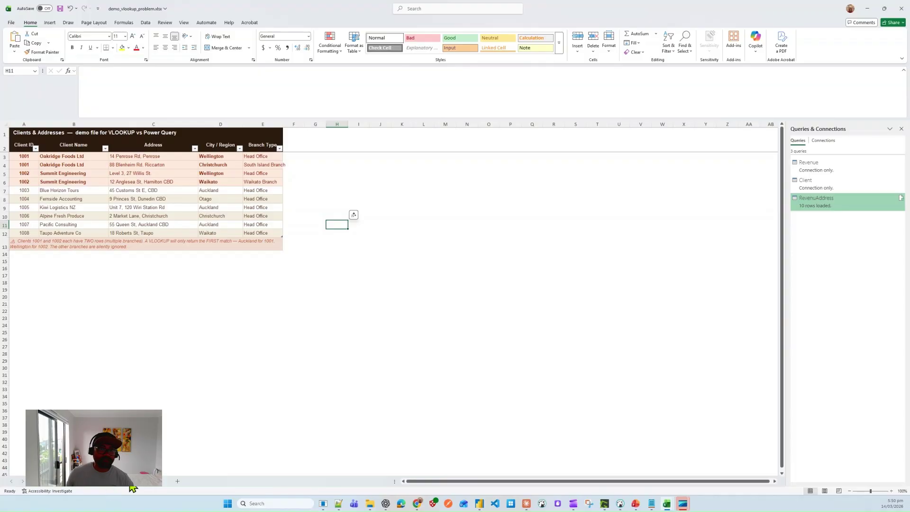
Refresh the query data for the RevenuAddress table and check the first row's Client.City / Region value
click(144, 23)
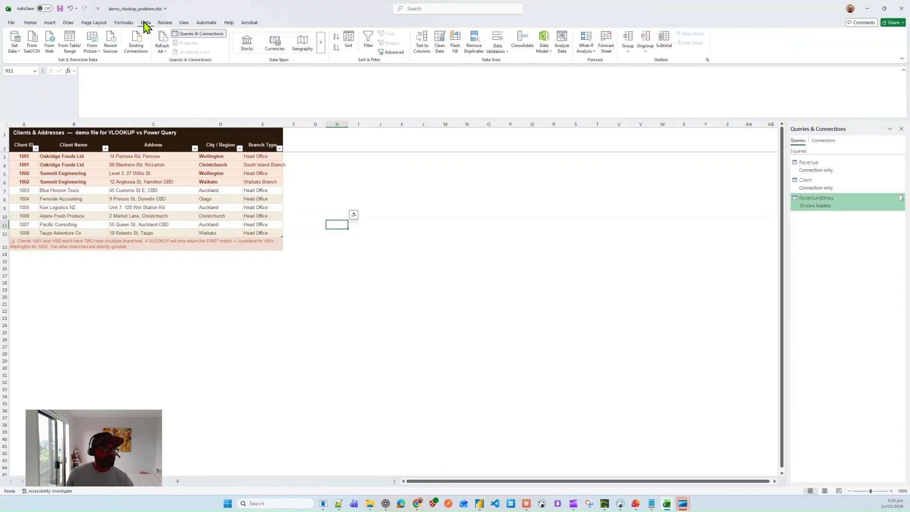
click(123, 484)
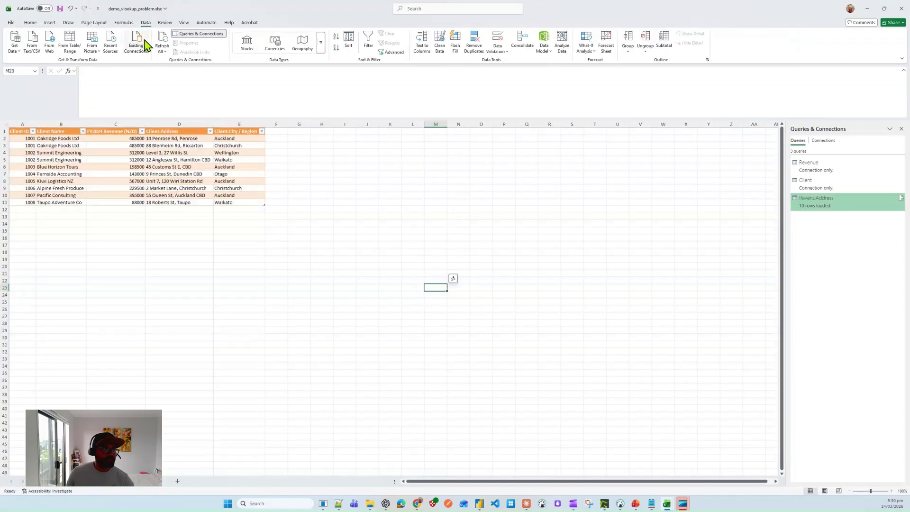
click(163, 45)
click(239, 133)
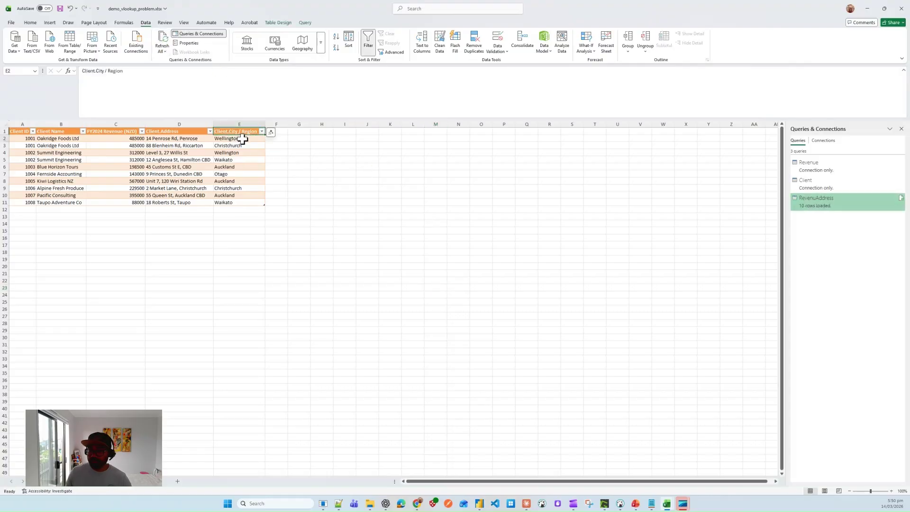
click(243, 139)
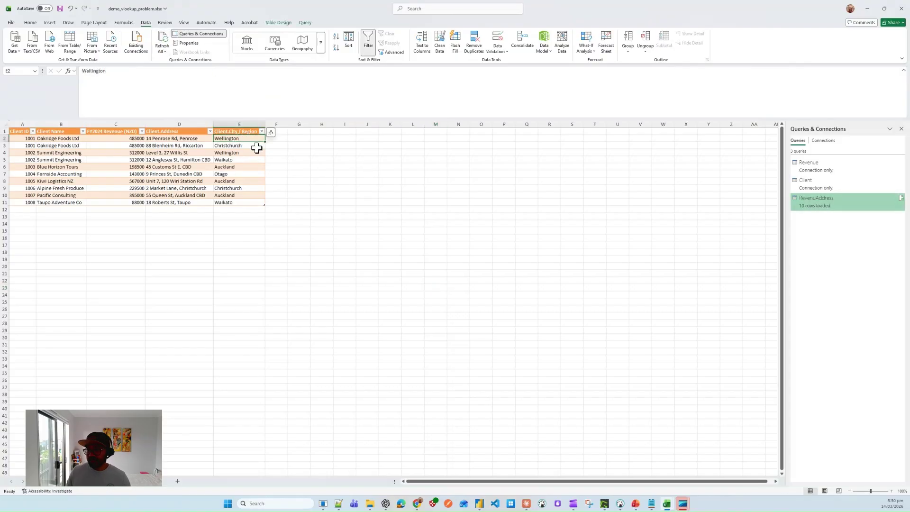